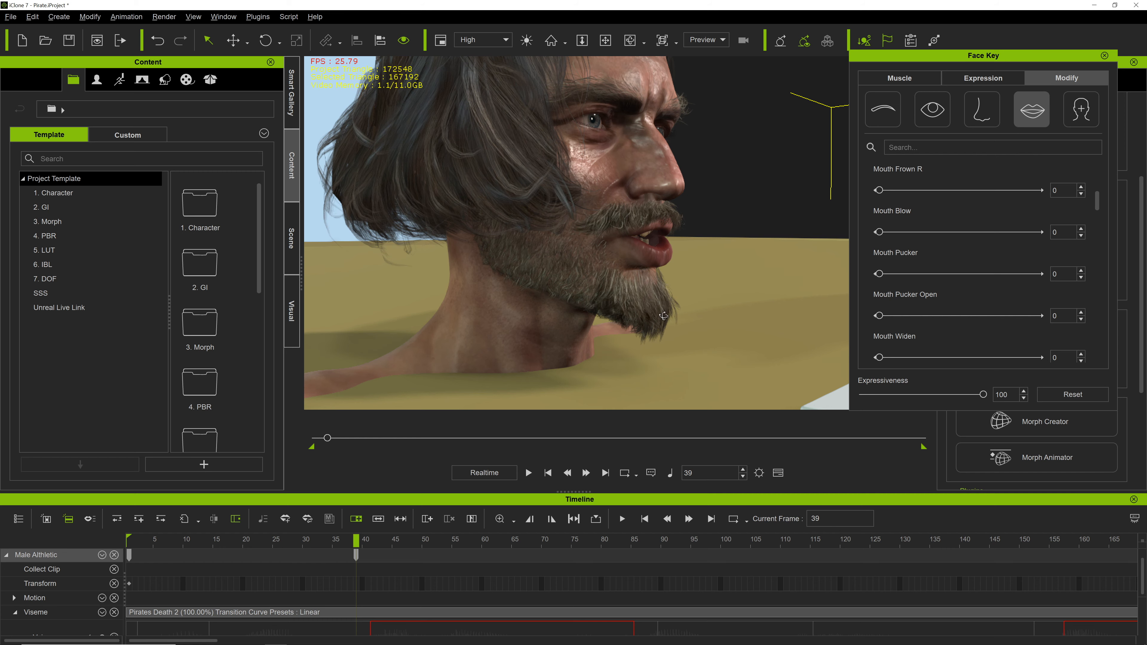
Try the Mouth Pucker morph at 100 while viewing the lips in profile, and return it to 0.
{"action": "right_click_drag", "start_coordinate": [651, 308], "coordinate": [571, 330]}
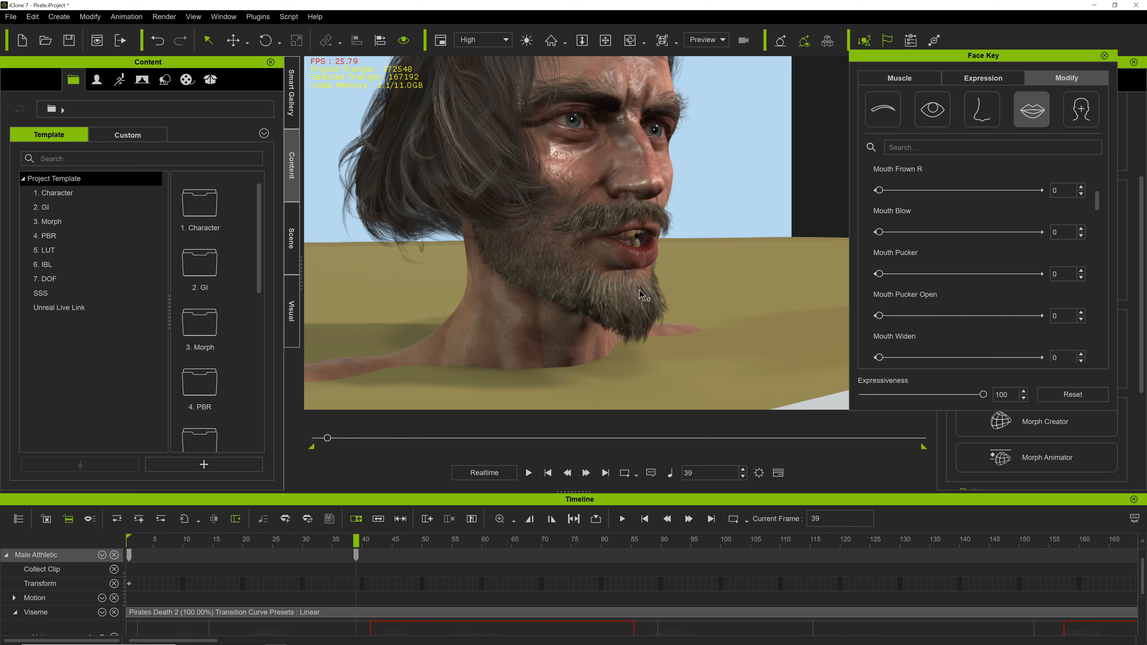
{"action": "right_click_drag", "start_coordinate": [620, 312], "coordinate": [761, 303]}
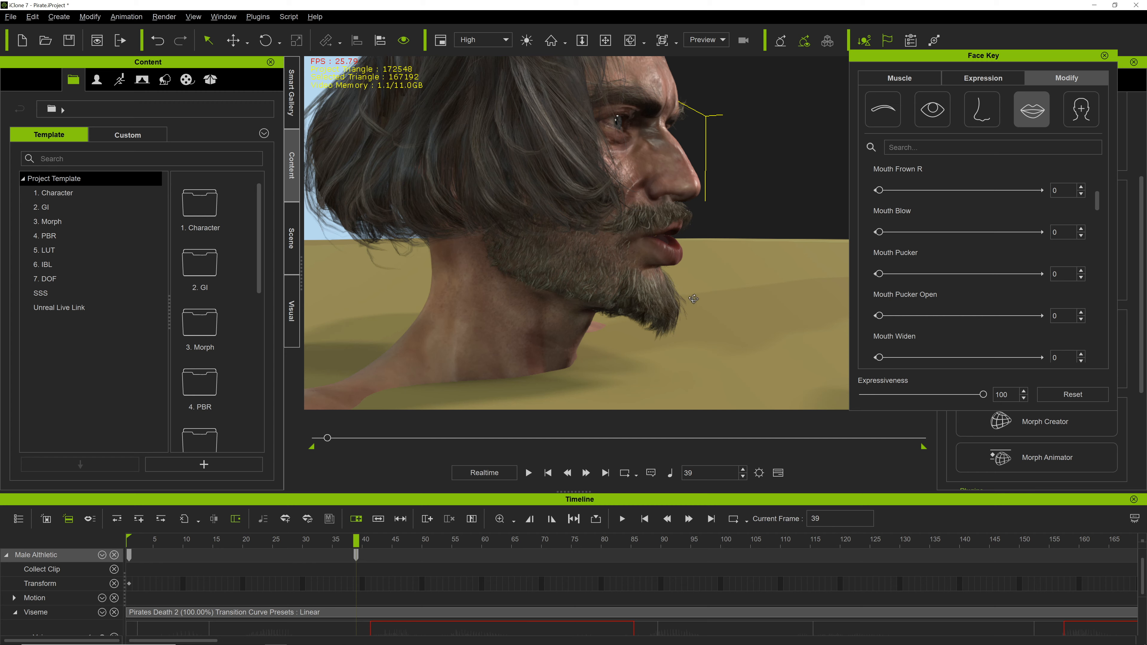
{"action": "right_click_drag", "start_coordinate": [692, 297], "coordinate": [809, 313]}
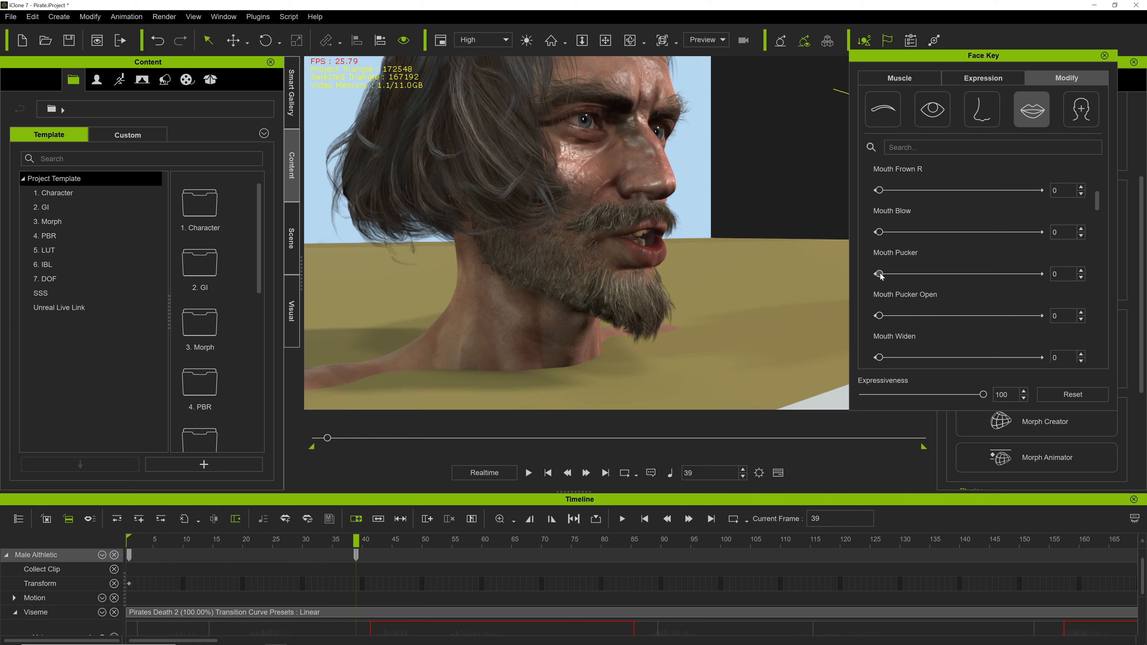
{"action": "left_click_drag", "start_coordinate": [879, 274], "coordinate": [1039, 274]}
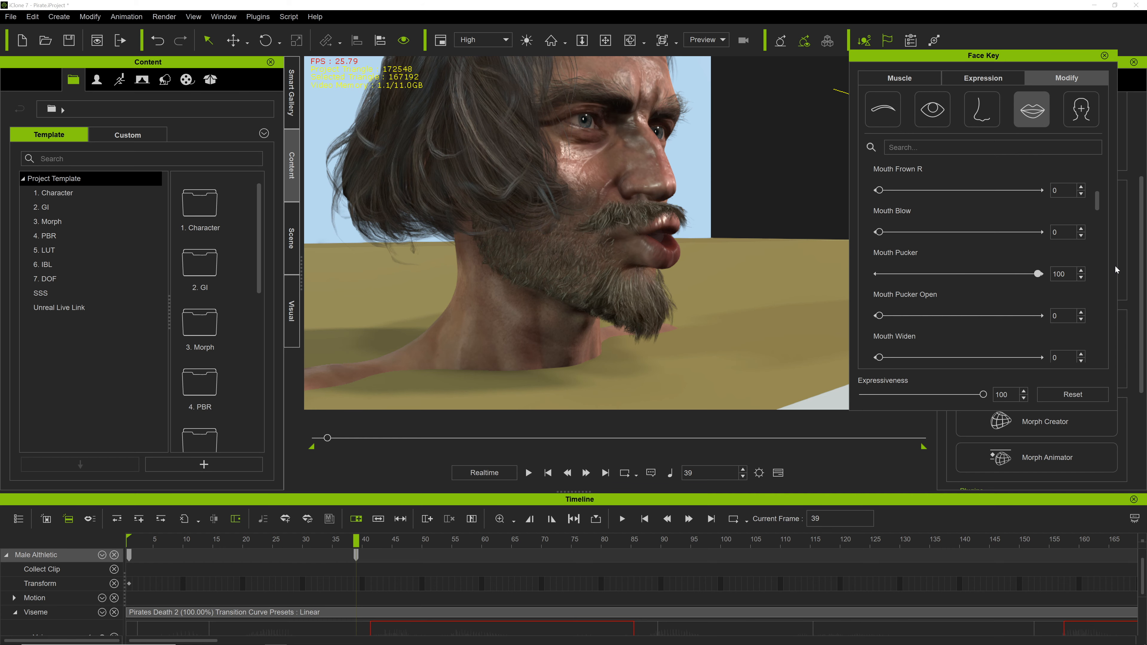
{"action": "right_click_drag", "start_coordinate": [772, 278], "coordinate": [744, 289]}
{"action": "left_click_drag", "start_coordinate": [1039, 274], "coordinate": [879, 274]}
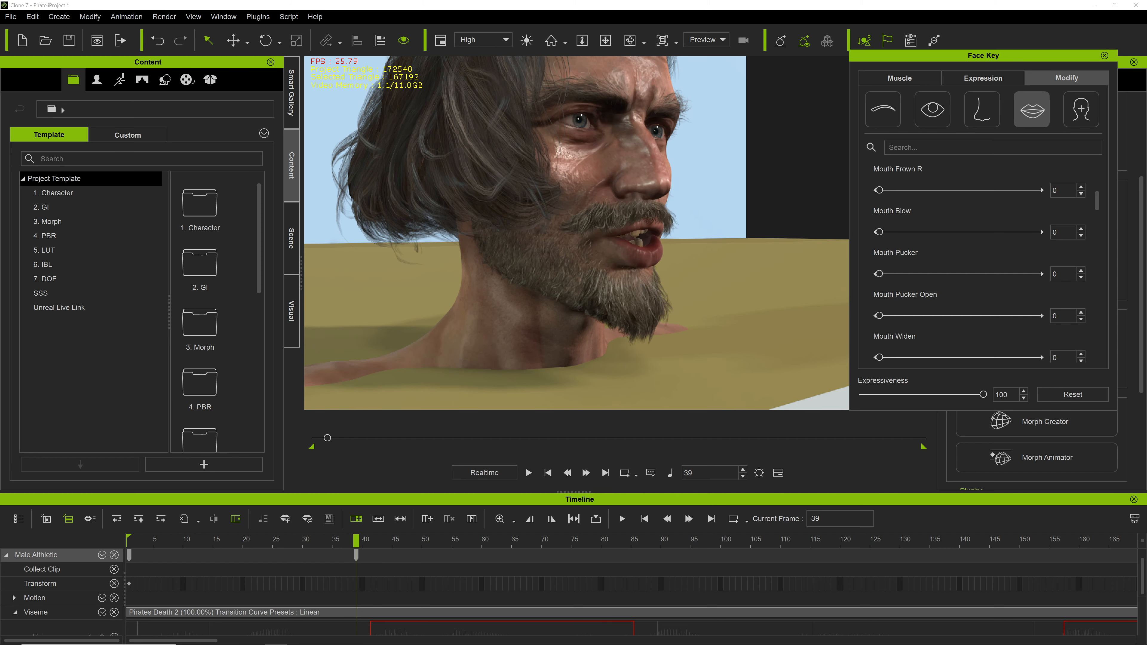
Enter negative Mouth Pucker values of -10, -20 and finally -30 at frame 39 to pull the lips back.
{"action": "left_click", "coordinate": [1059, 274]}
{"action": "type", "text": "-10"}
{"action": "key", "text": "Return"}
{"action": "type", "text": "-20"}
{"action": "key", "text": "Return"}
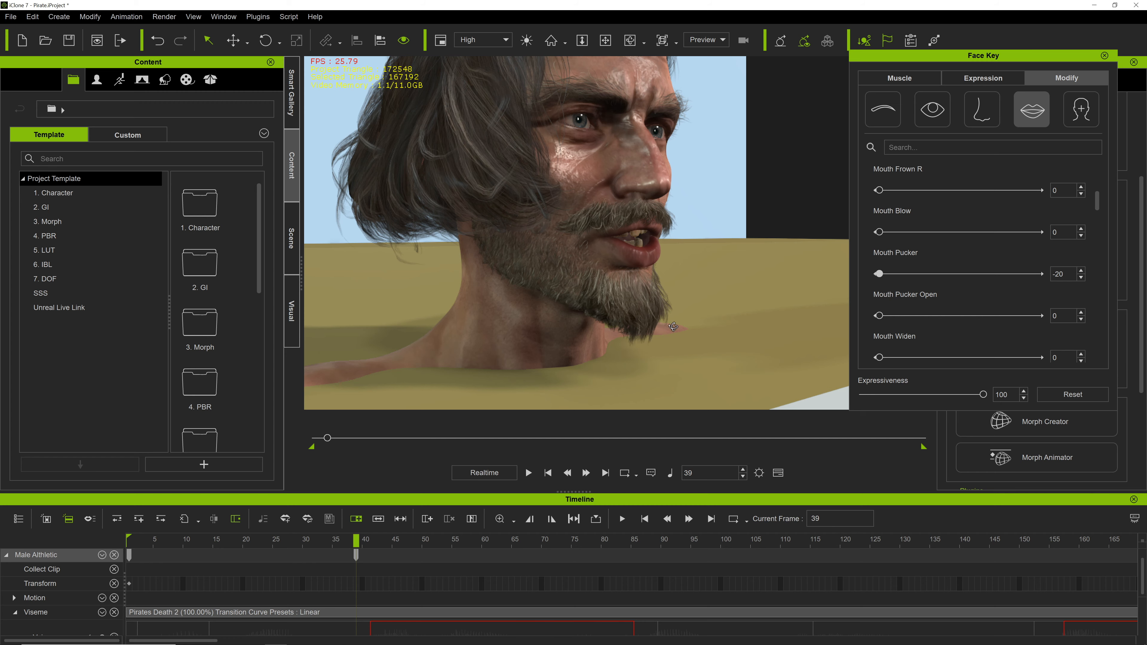
{"action": "right_click_drag", "start_coordinate": [673, 326], "coordinate": [796, 290]}
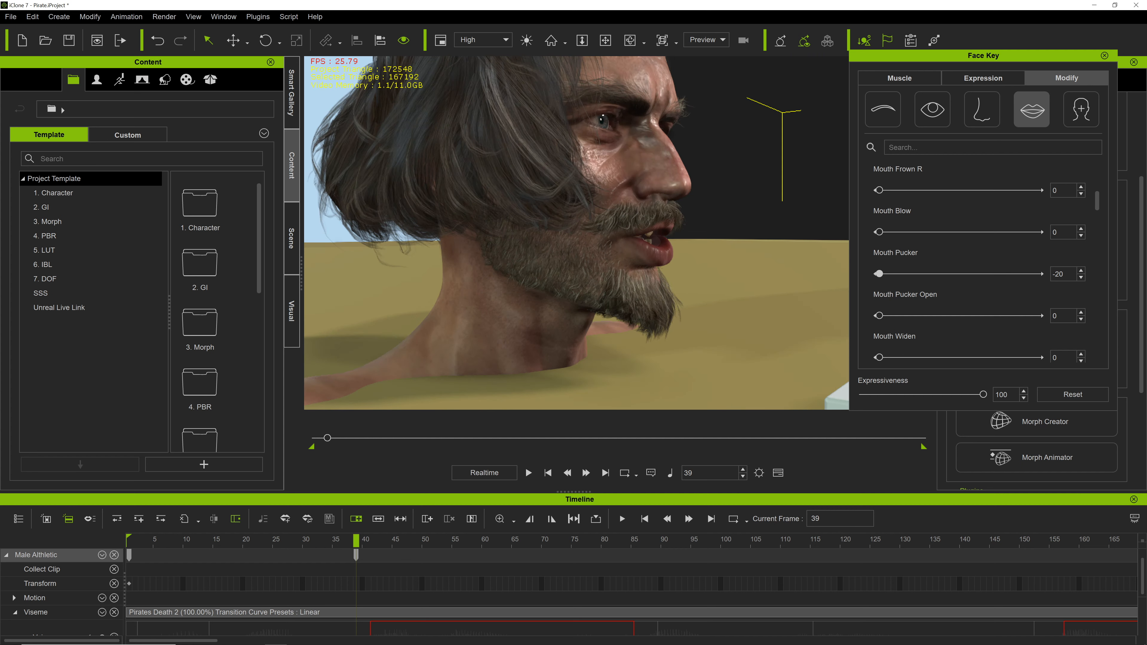
{"action": "left_click", "coordinate": [989, 272]}
{"action": "type", "text": "-30"}
{"action": "key", "text": "Return"}
{"action": "right_click_drag", "start_coordinate": [709, 296], "coordinate": [467, 324]}
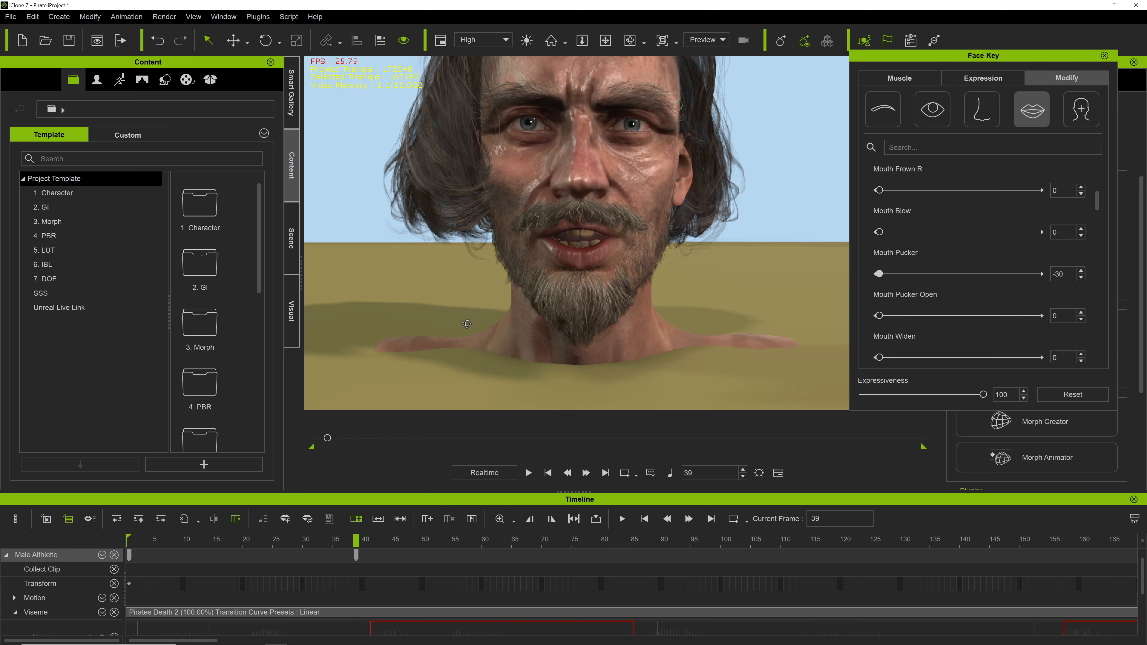
{"action": "scroll", "coordinate": [1099, 197], "scroll_direction": "up", "scroll_amount": 1}
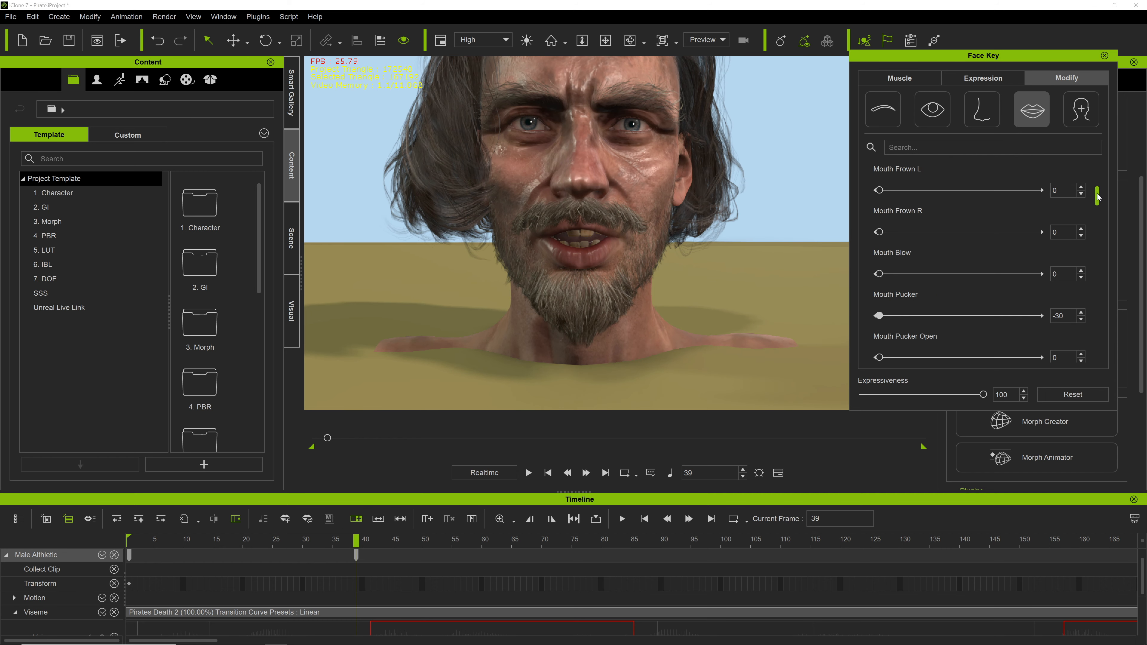
{"action": "scroll", "coordinate": [1099, 198], "scroll_direction": "down", "scroll_amount": 3}
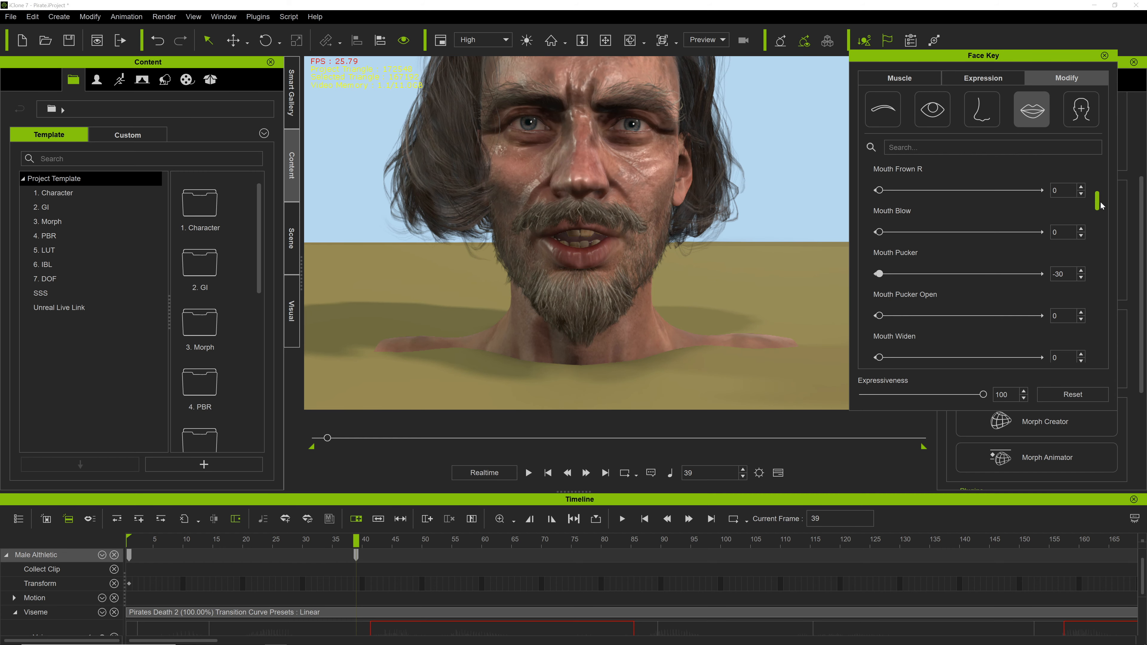
Expand the Expression track, delete the Muscle key at frame 39, and undo the deletion.
{"action": "left_click", "coordinate": [401, 519]}
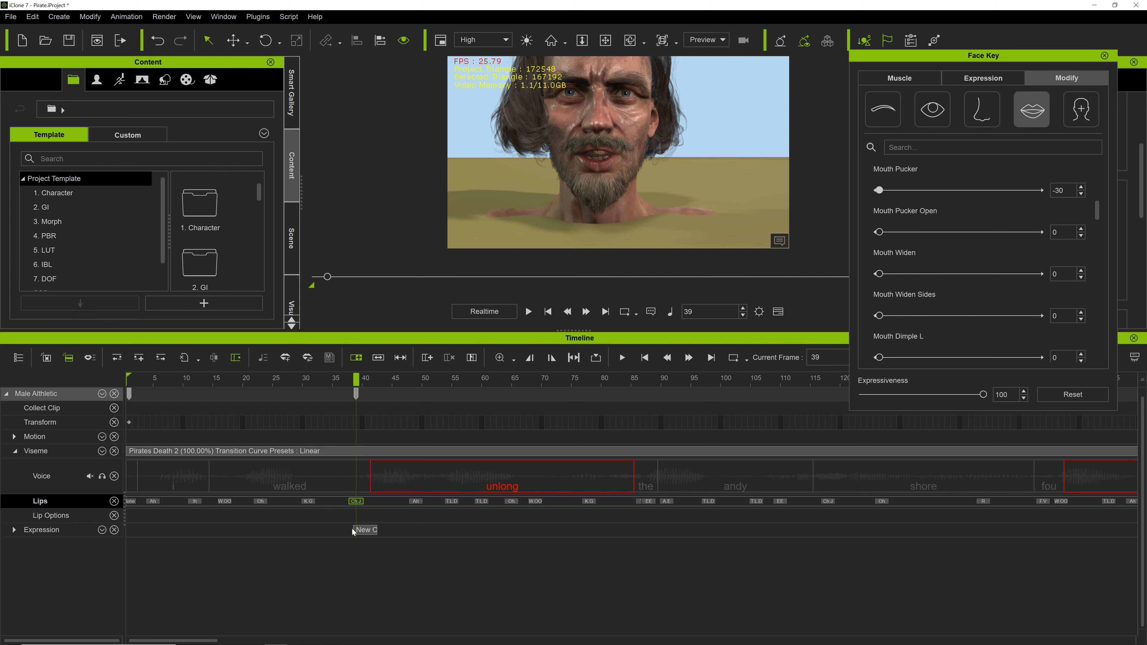
{"action": "left_click", "coordinate": [14, 530]}
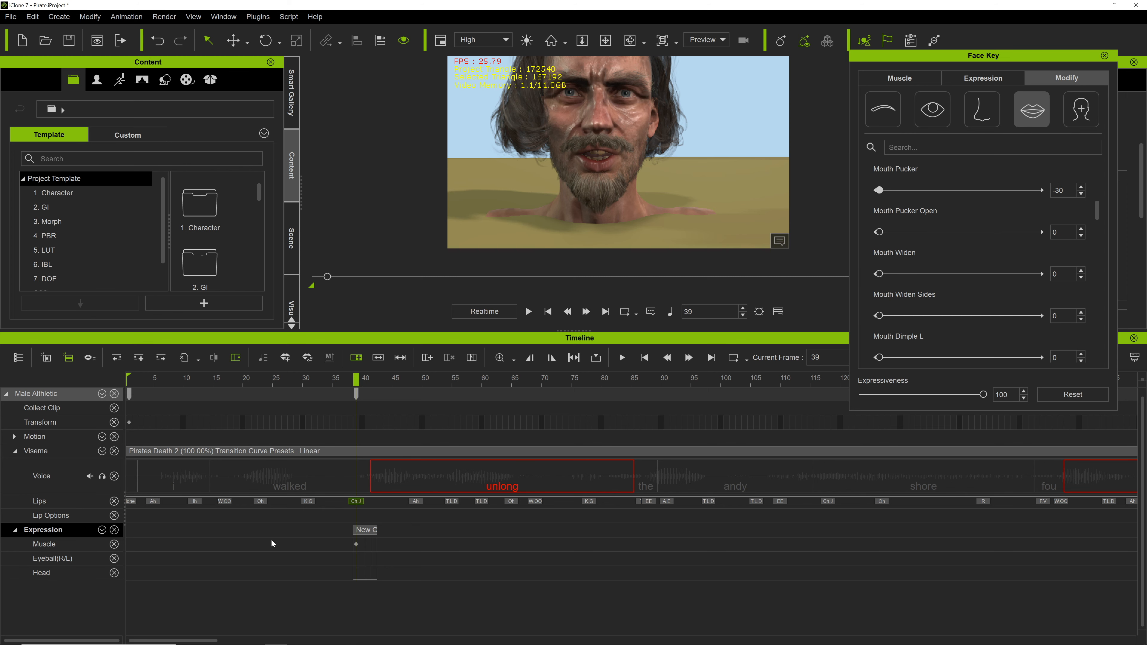
{"action": "left_click", "coordinate": [356, 544]}
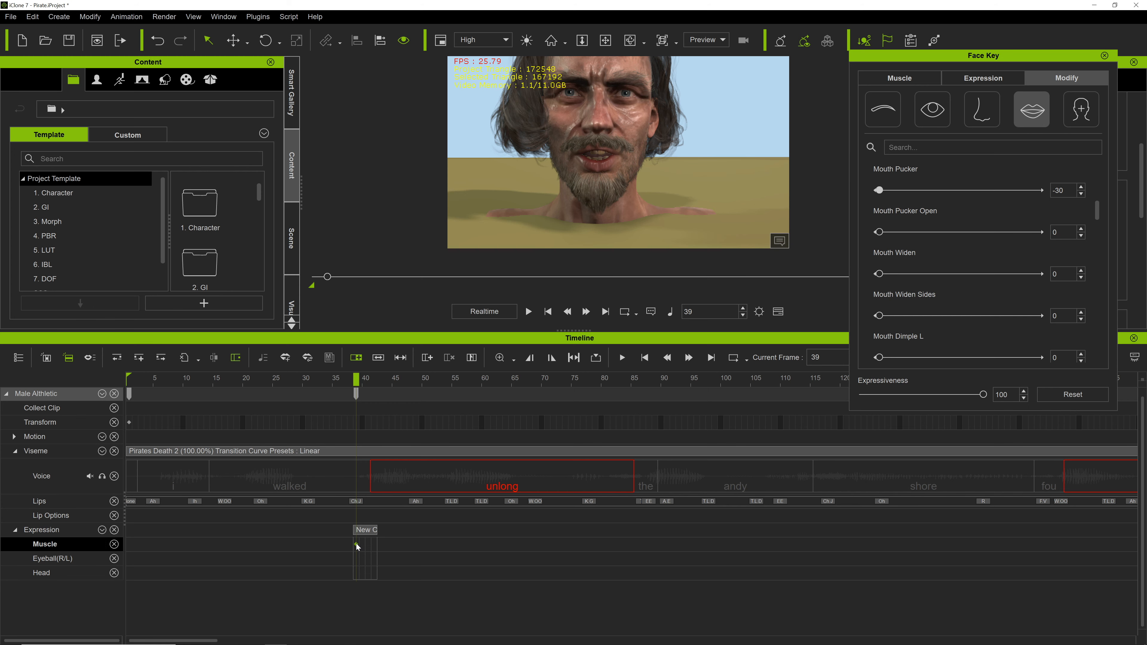
{"action": "key", "text": "Delete"}
{"action": "key", "text": "ctrl+z"}
Scrub past the Muscle key to frame 45 and set Mouth Pucker to 0 there.
{"action": "left_click_drag", "start_coordinate": [363, 385], "coordinate": [346, 385]}
{"action": "left_click_drag", "start_coordinate": [344, 383], "coordinate": [392, 380]}
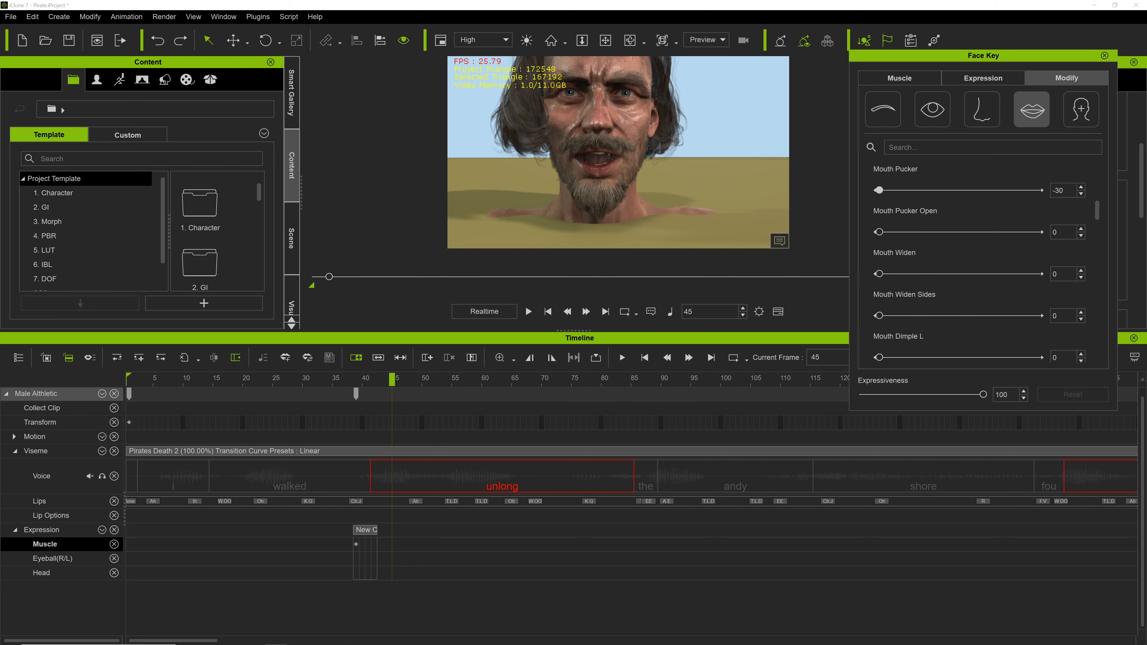
{"action": "type", "text": "0"}
{"action": "key", "text": "Return"}
{"action": "left_click", "coordinate": [361, 379]}
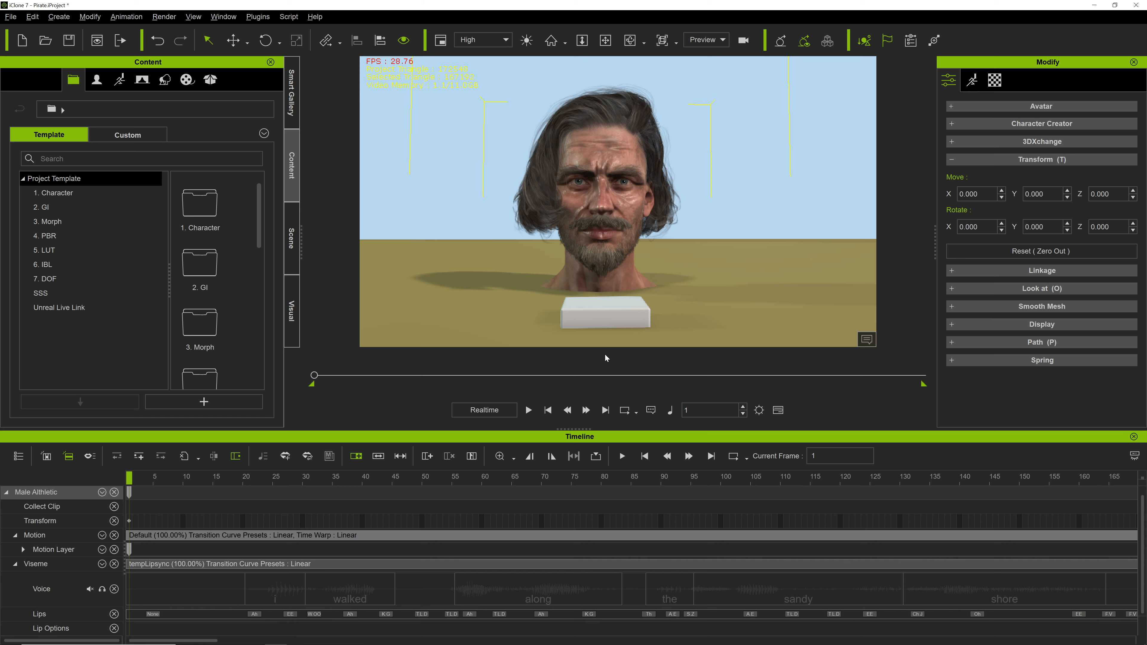
Examine the pirate's closed lips at frame 1 in profile and from the front.
{"action": "right_click_drag", "start_coordinate": [537, 277], "coordinate": [730, 279]}
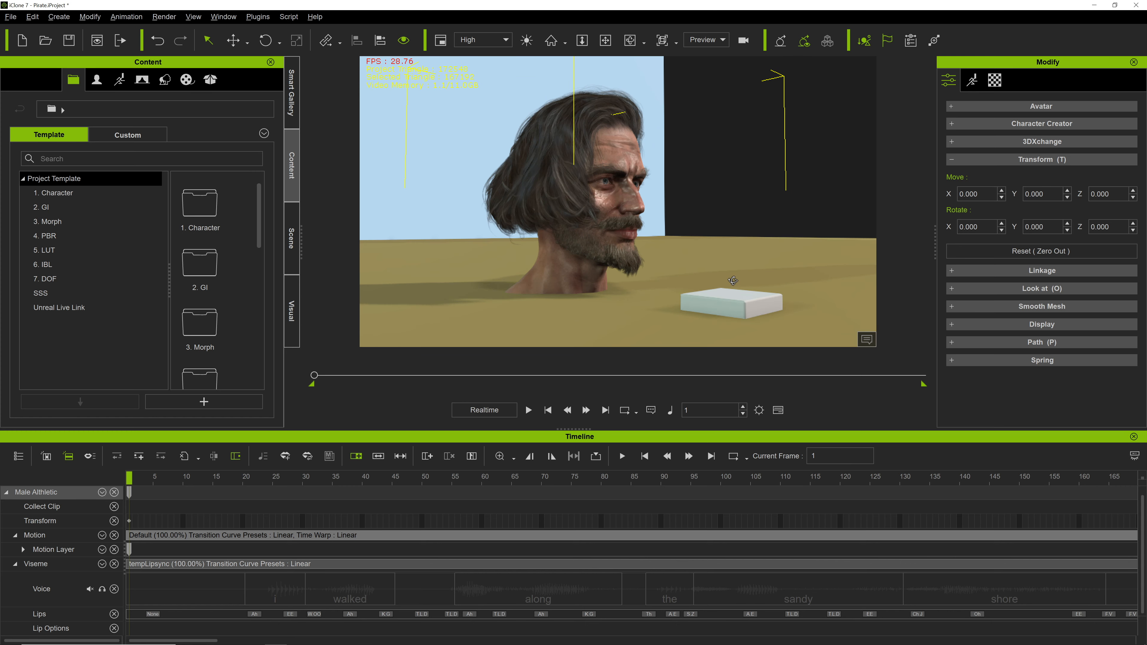
{"action": "scroll", "coordinate": [712, 277], "scroll_direction": "up", "scroll_amount": 5}
{"action": "middle_click_drag", "start_coordinate": [692, 287], "coordinate": [680, 240]}
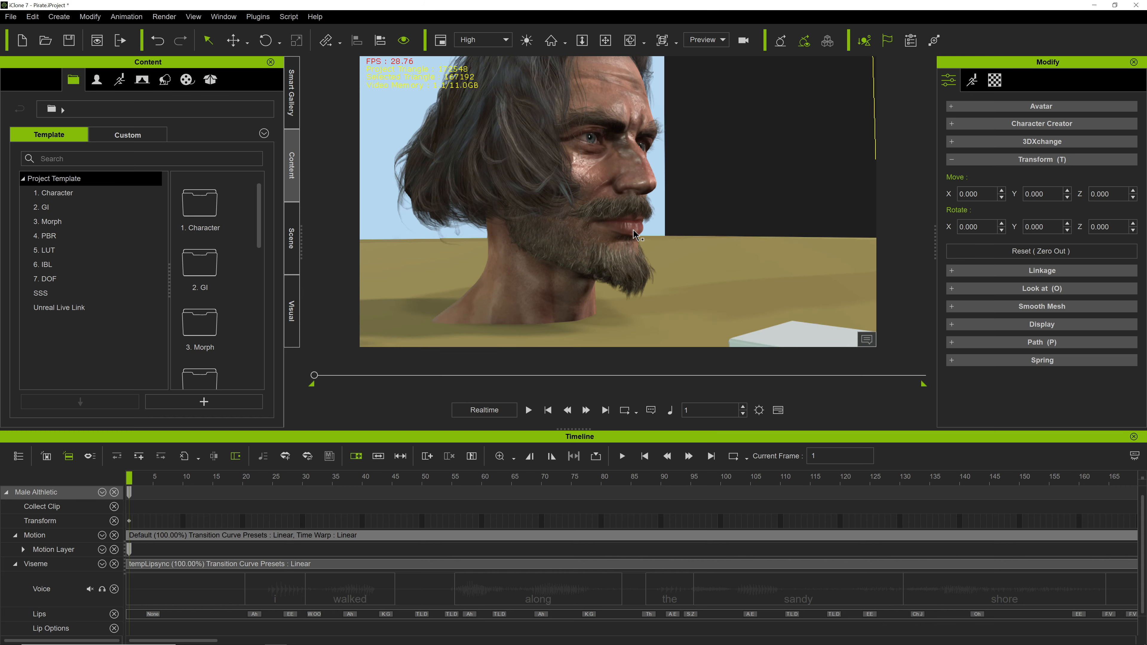
{"action": "right_click_drag", "start_coordinate": [634, 229], "coordinate": [640, 234]}
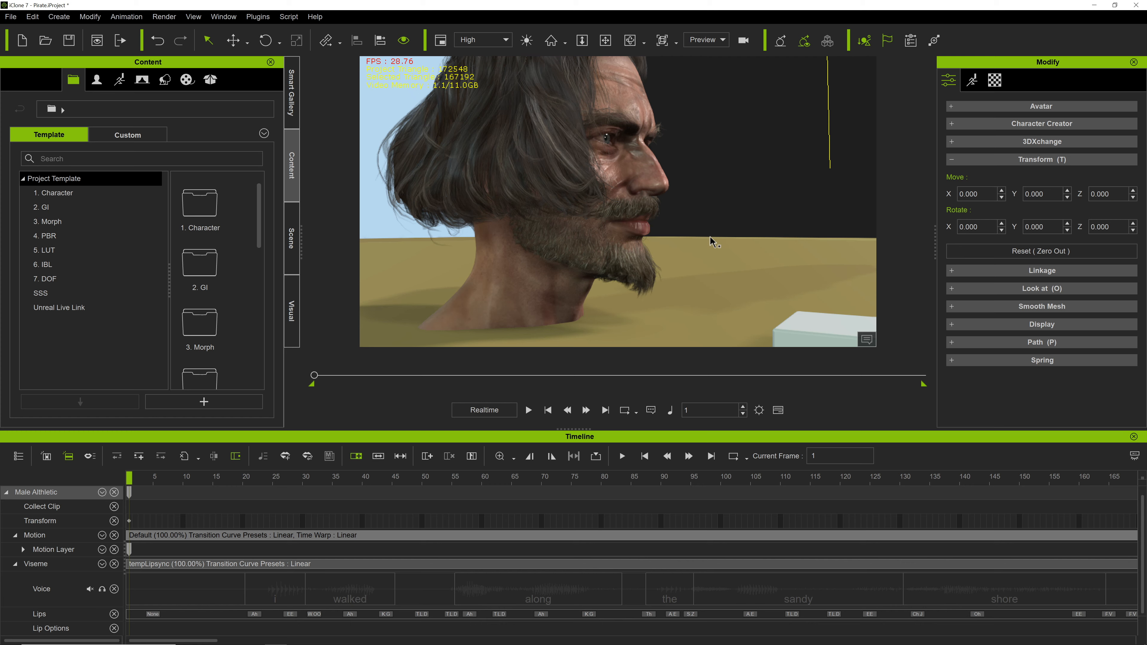
{"action": "right_click_drag", "start_coordinate": [710, 237], "coordinate": [540, 286]}
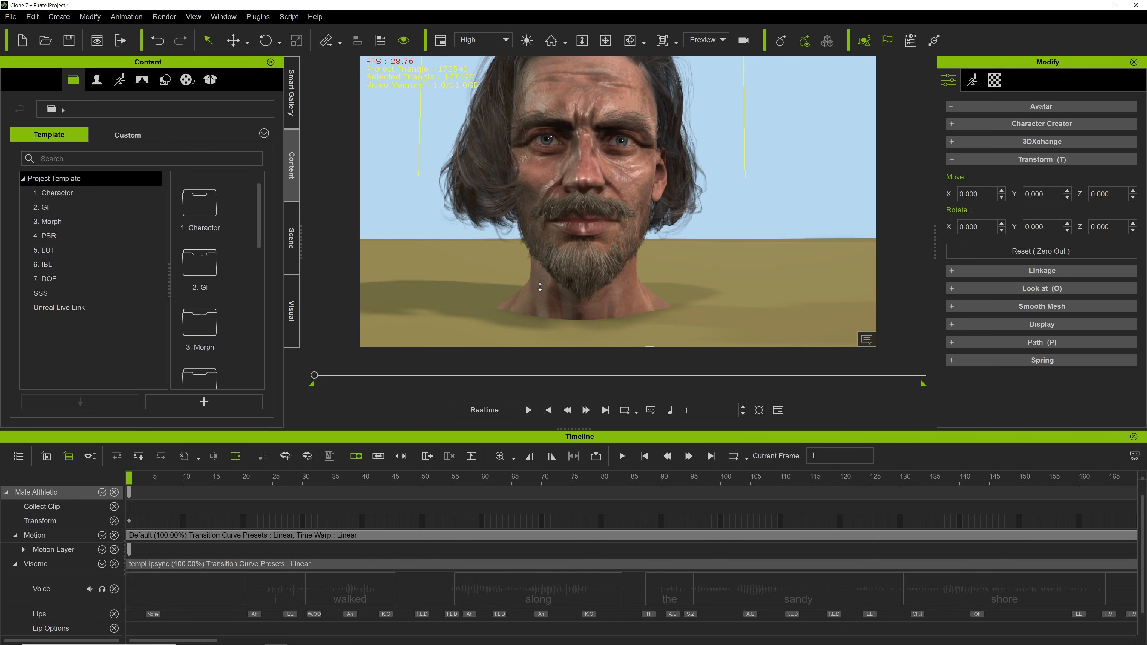
{"action": "scroll", "coordinate": [587, 260], "scroll_direction": "down", "scroll_amount": 5}
{"action": "scroll", "coordinate": [588, 260], "scroll_direction": "up", "scroll_amount": 5}
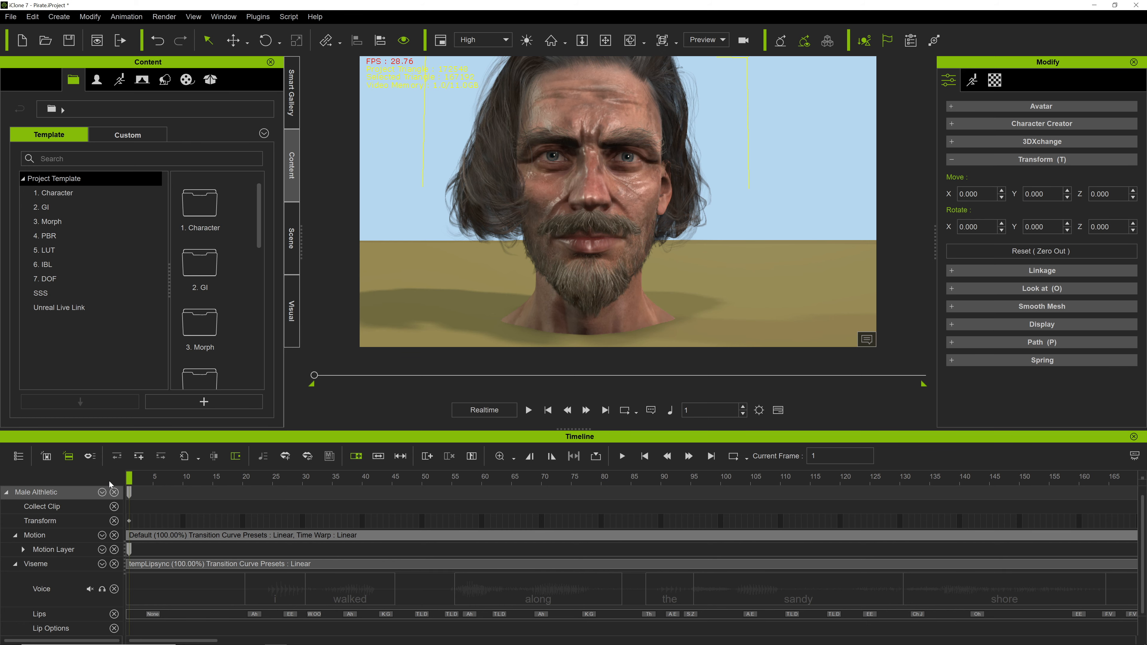
Play the lip-sync animation to frame 535, inspect the mouth in profile and from the front, and return to the first frame.
{"action": "key", "text": "space"}
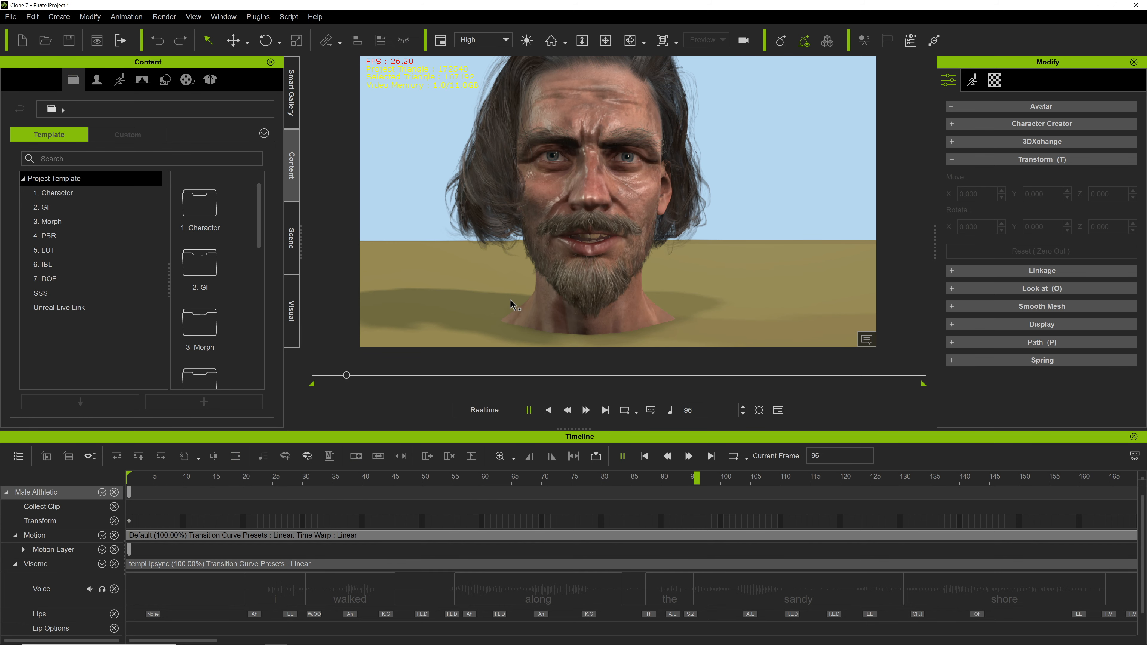
{"action": "right_click_drag", "start_coordinate": [513, 306], "coordinate": [487, 308]}
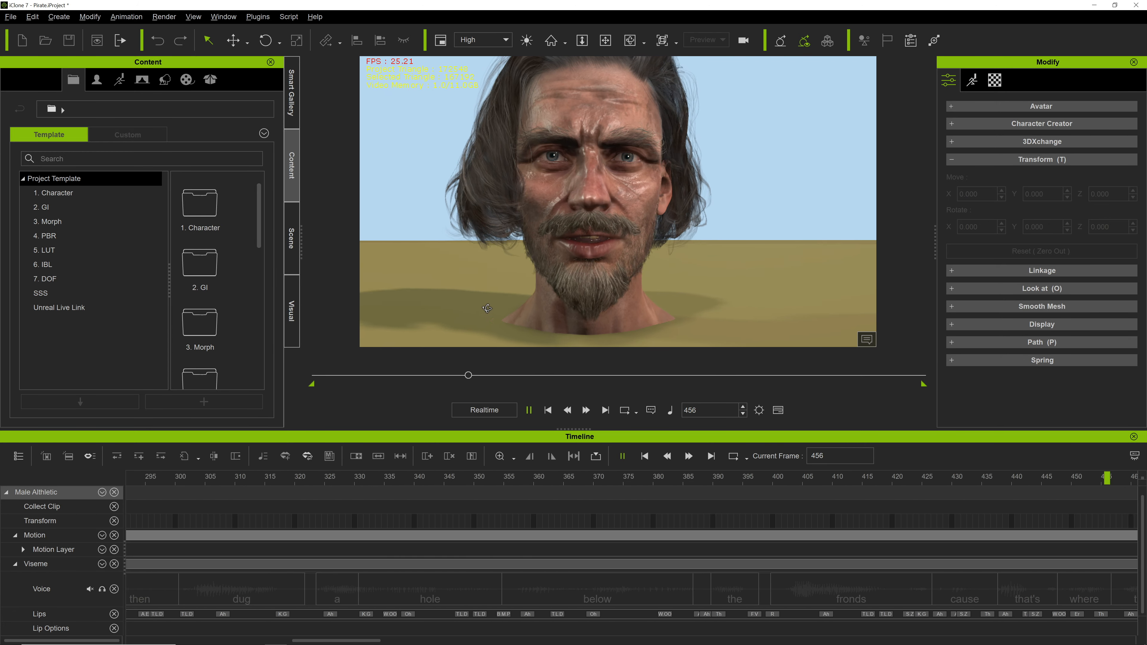
{"action": "left_click", "coordinate": [595, 246]}
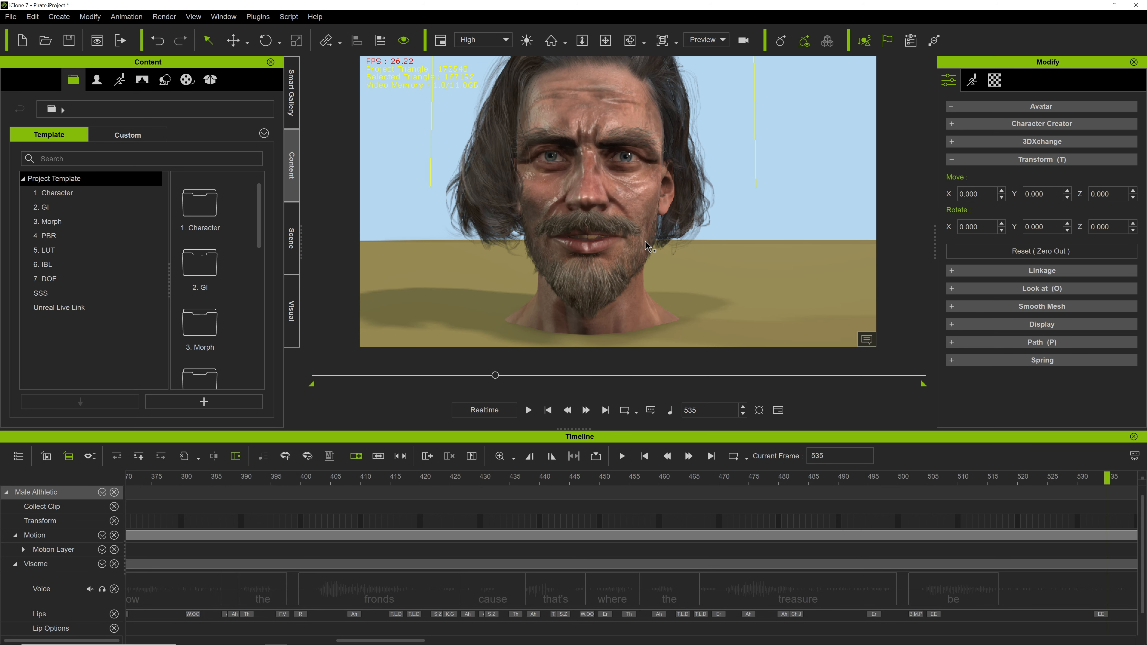
{"action": "right_click_drag", "start_coordinate": [645, 242], "coordinate": [899, 294]}
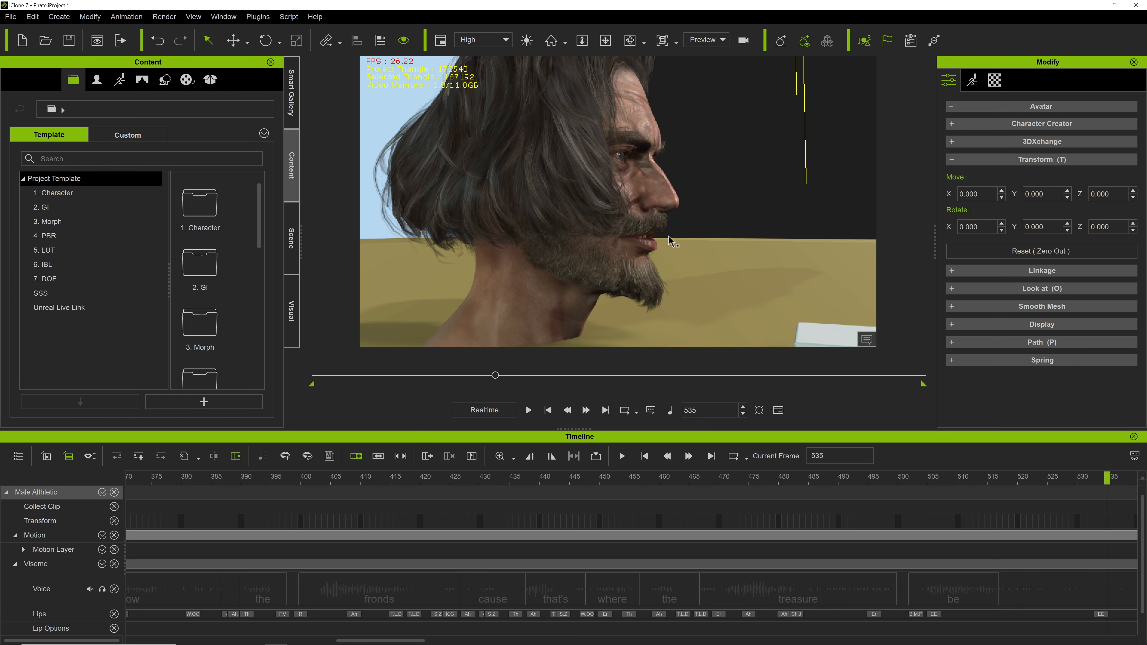
{"action": "right_click_drag", "start_coordinate": [662, 258], "coordinate": [542, 280]}
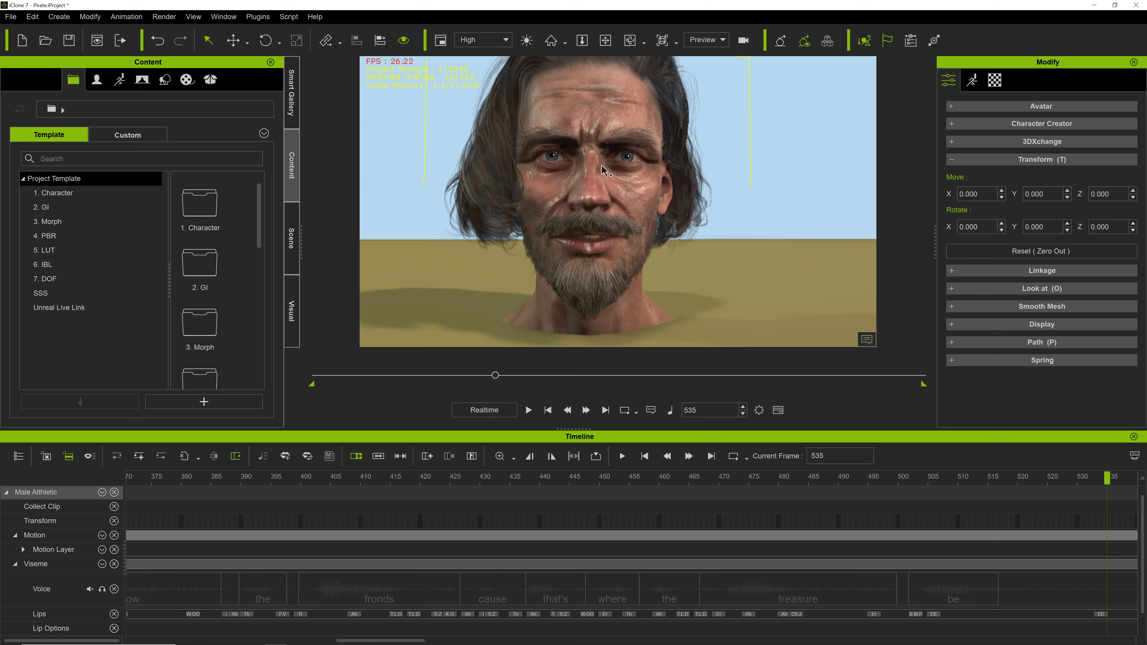
{"action": "left_click", "coordinate": [644, 457]}
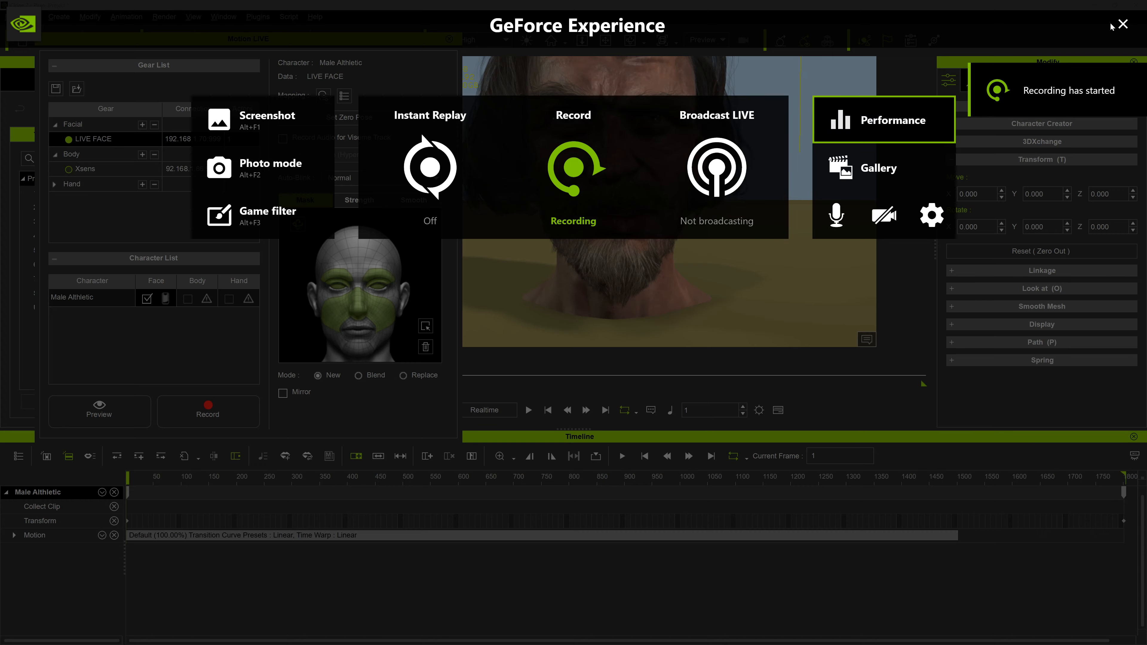
Dismiss the GeForce Experience overlay and examine the character's lips and face in profile and from the front beside the Motion LIVE window.
{"action": "key", "text": "alt+z"}
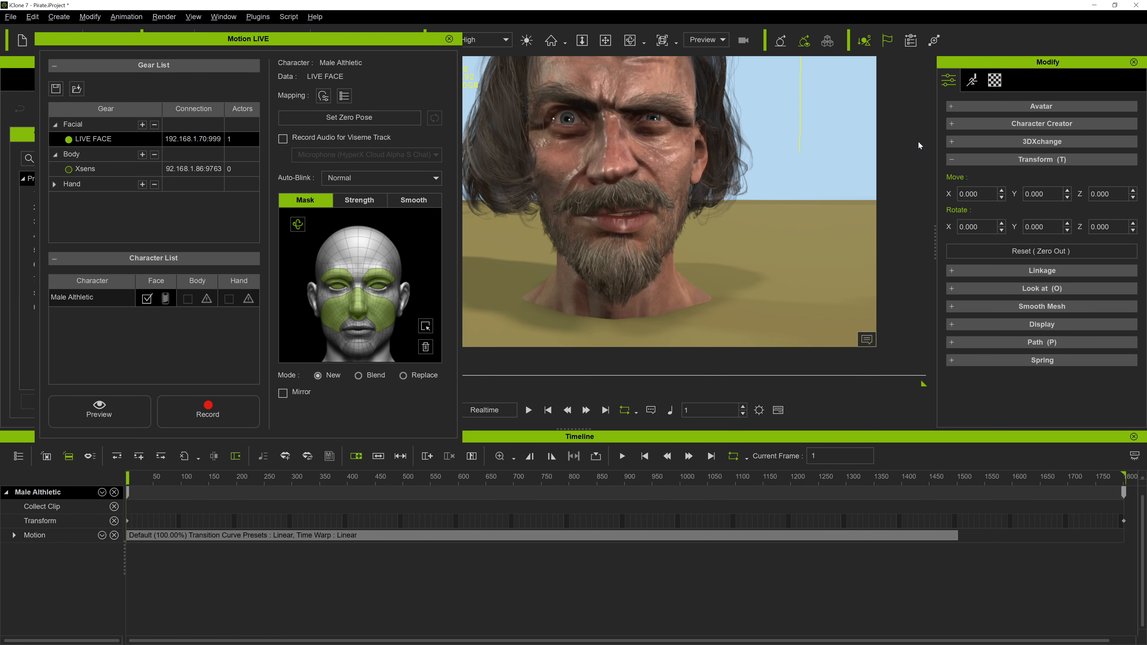
{"action": "scroll", "coordinate": [633, 253], "scroll_direction": "down", "scroll_amount": 5}
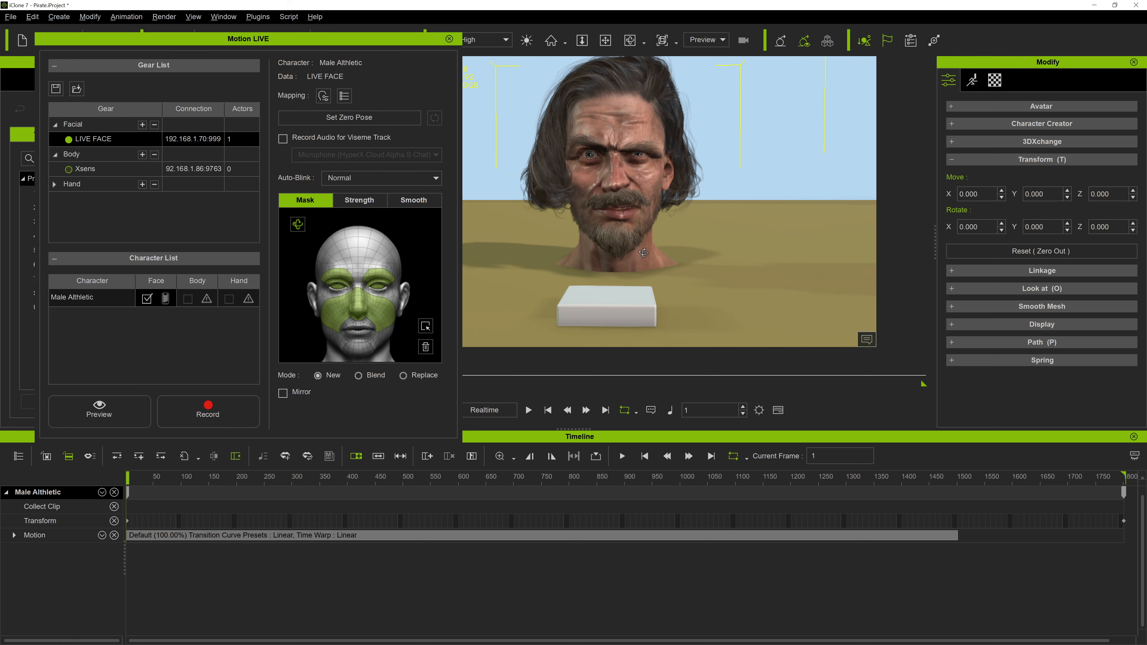
{"action": "middle_click_drag", "start_coordinate": [637, 246], "coordinate": [645, 251]}
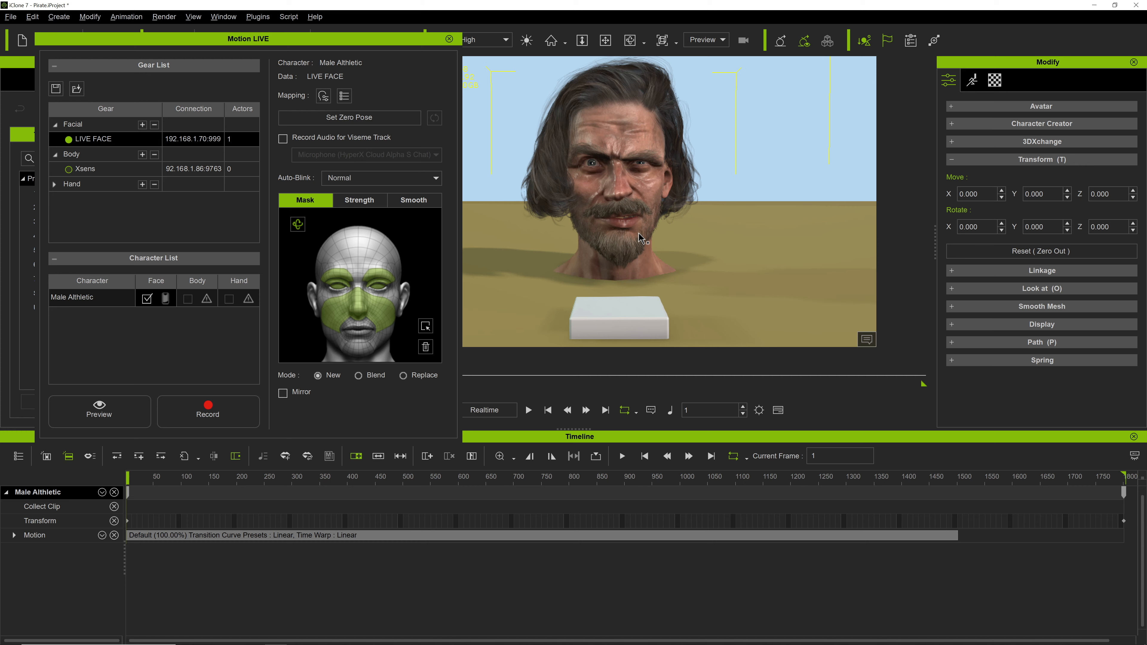
{"action": "scroll", "coordinate": [639, 244], "scroll_direction": "up", "scroll_amount": 5}
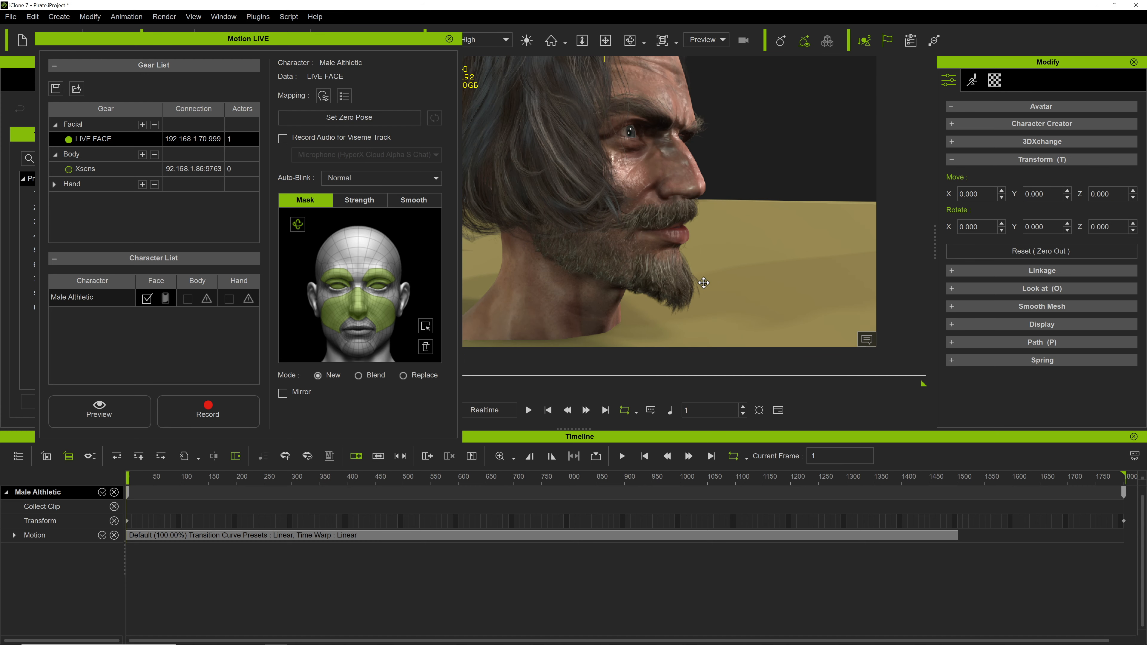
{"action": "middle_click_drag", "start_coordinate": [640, 249], "coordinate": [650, 181]}
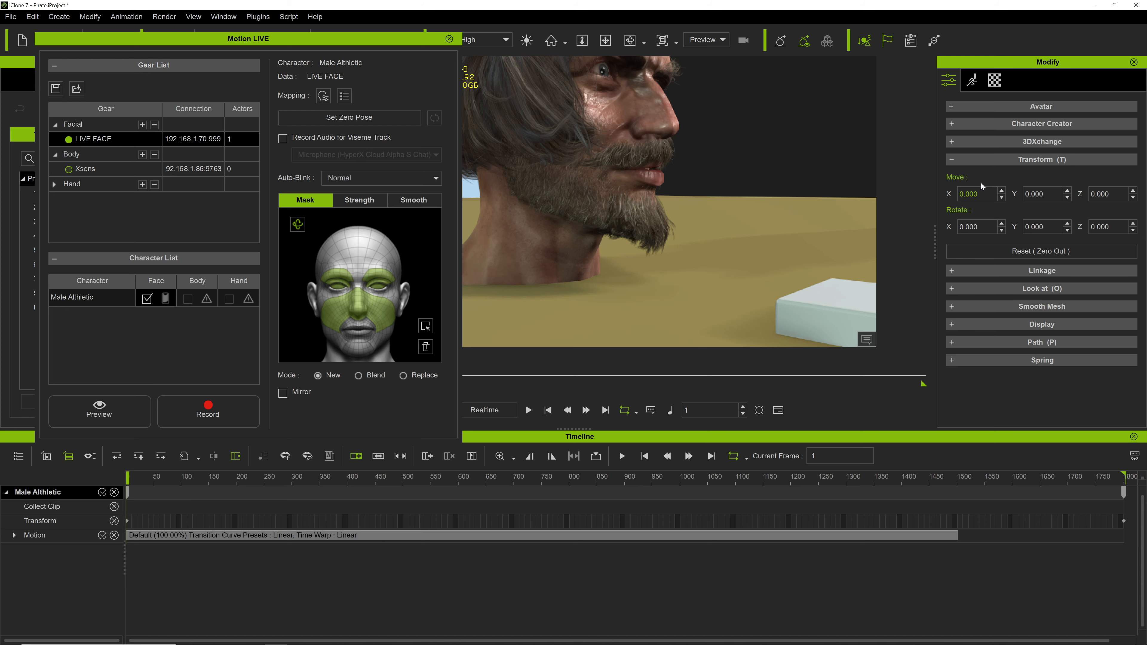
{"action": "right_click_drag", "start_coordinate": [723, 298], "coordinate": [659, 209]}
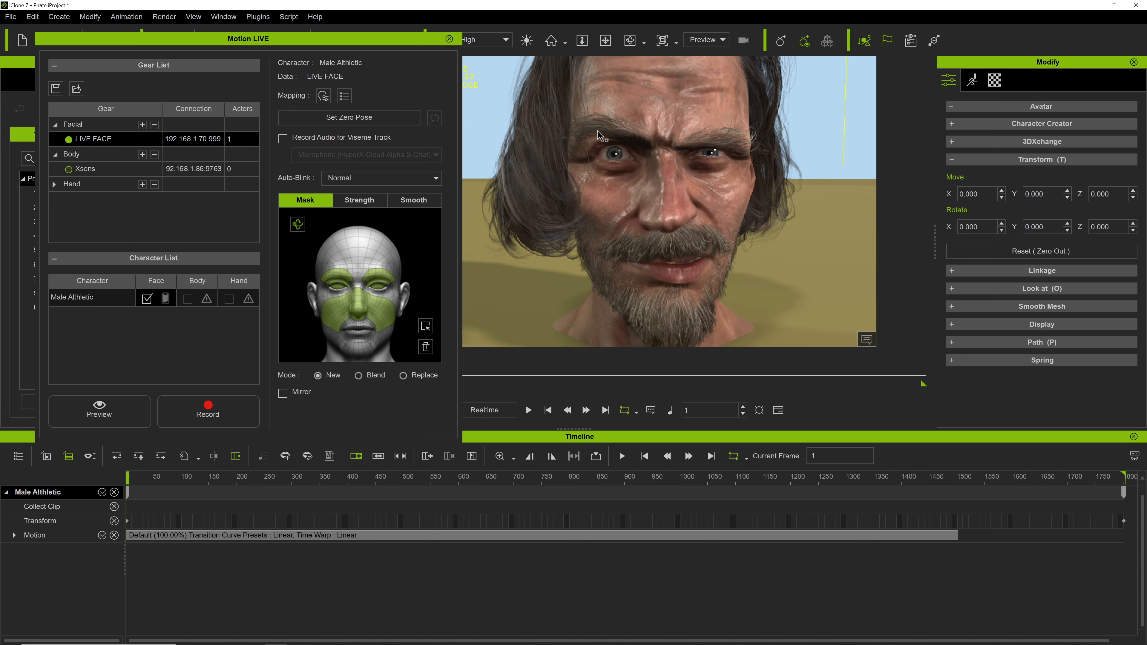
{"action": "scroll", "coordinate": [626, 253], "scroll_direction": "down", "scroll_amount": 10}
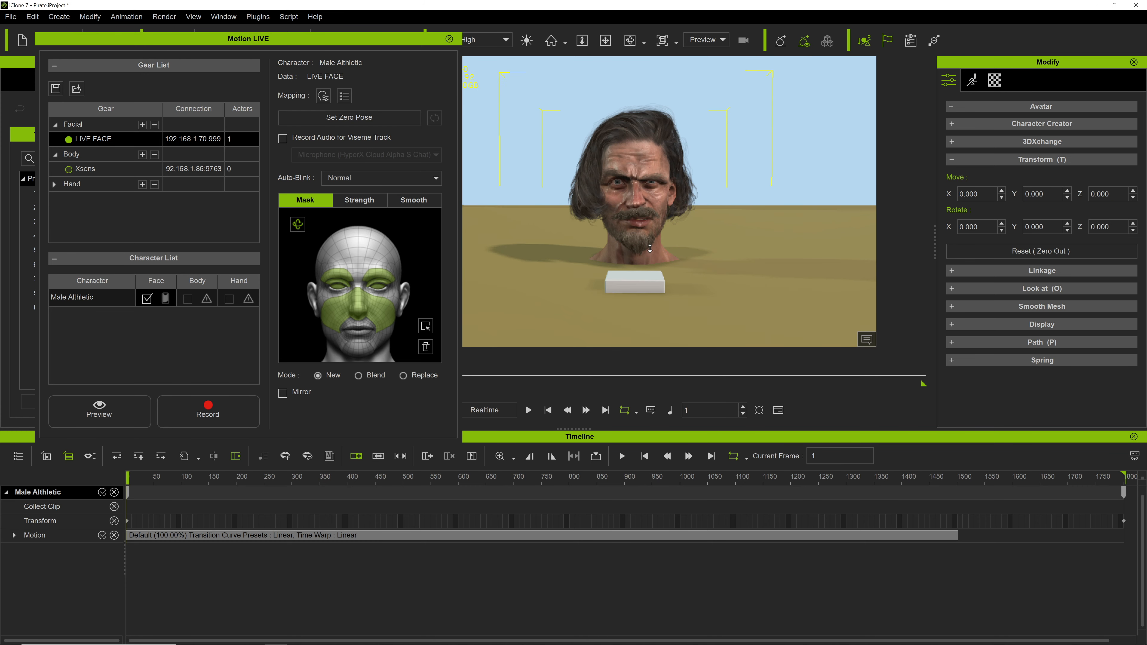
{"action": "scroll", "coordinate": [650, 249], "scroll_direction": "up", "scroll_amount": 2}
{"action": "scroll", "coordinate": [658, 247], "scroll_direction": "down", "scroll_amount": 2}
{"action": "scroll", "coordinate": [663, 248], "scroll_direction": "up", "scroll_amount": 3}
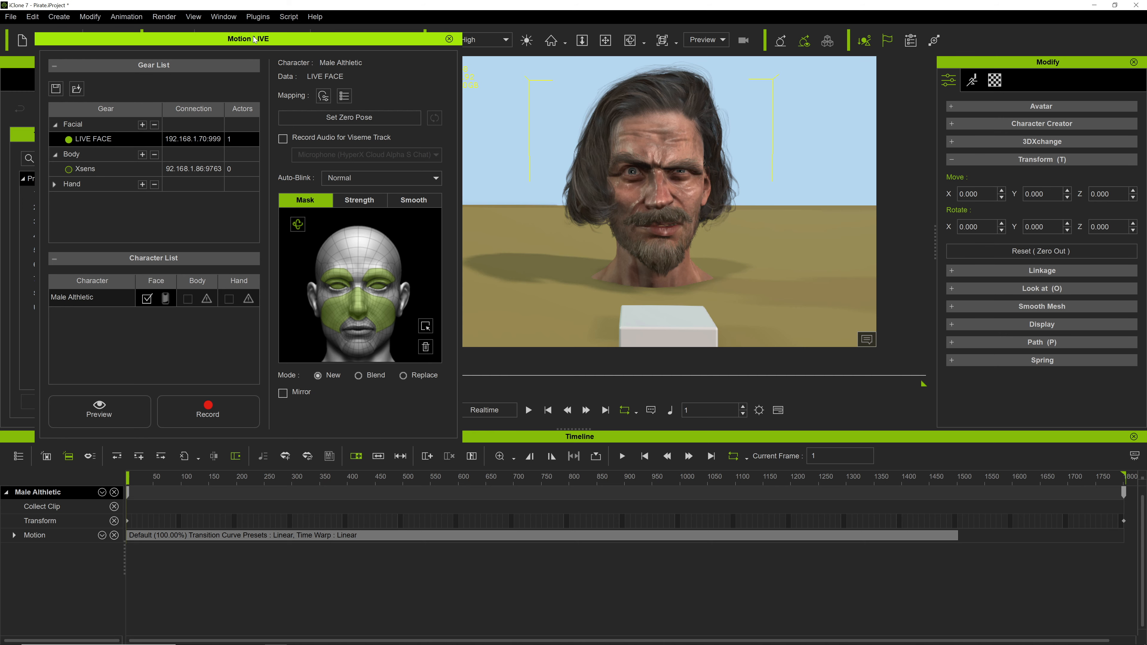
{"action": "left_click_drag", "start_coordinate": [254, 38], "coordinate": [268, 43]}
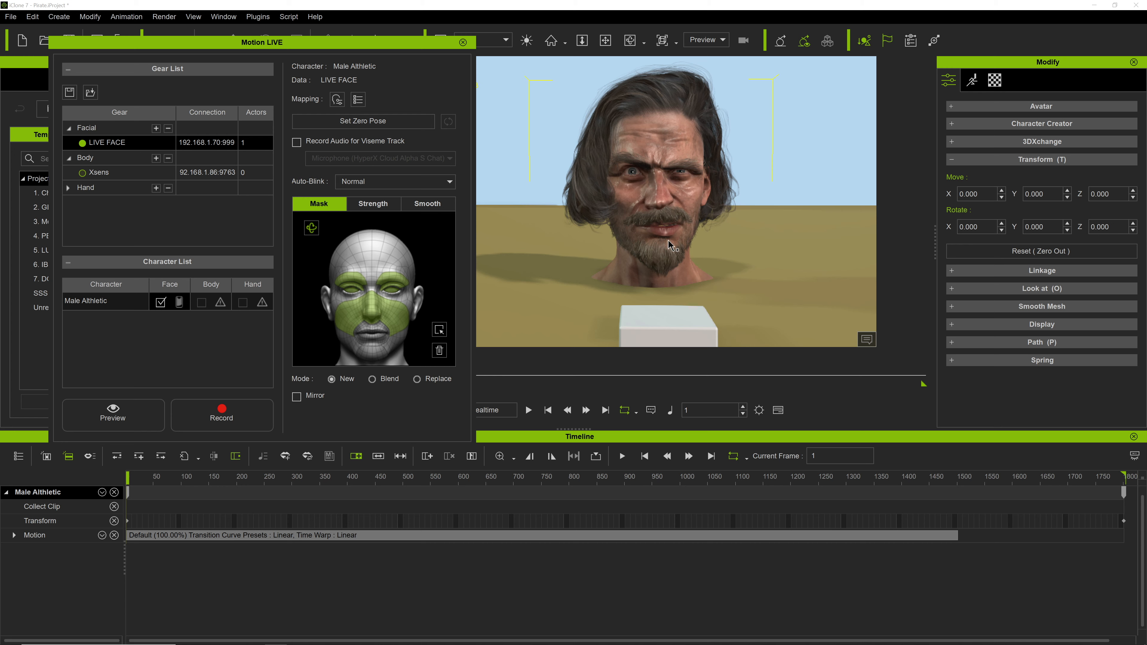
Exclude the mouth area from the Motion LIVE face mask and preview the LIVE FACE capture on the character.
{"action": "left_click", "coordinate": [373, 339]}
{"action": "left_click", "coordinate": [131, 419]}
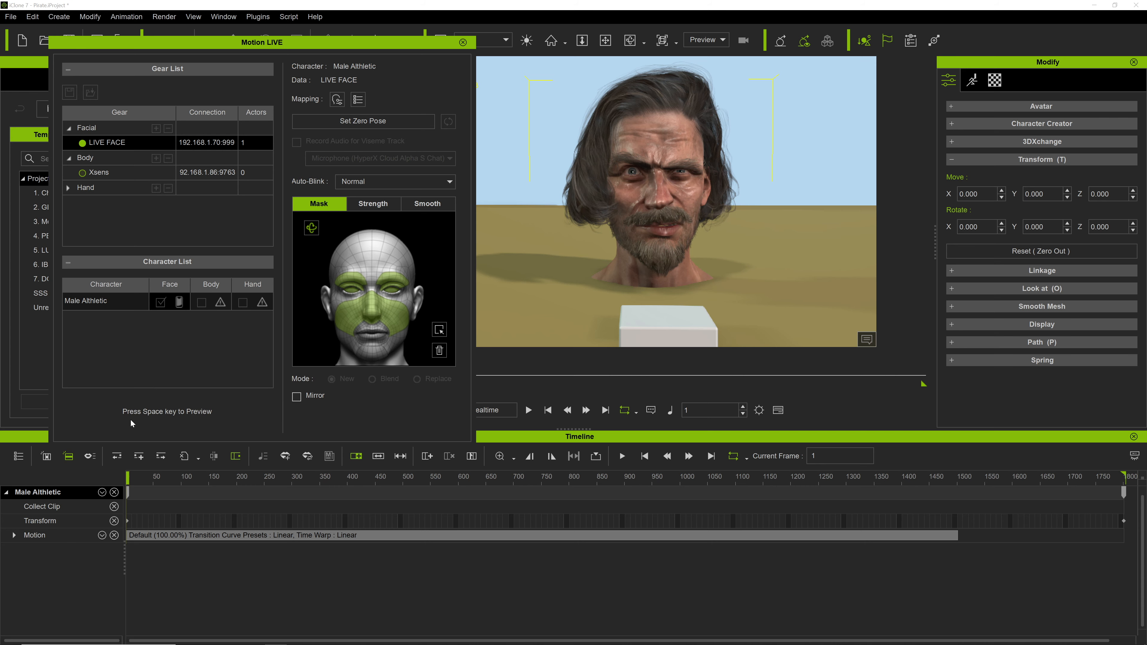
{"action": "key", "text": "space"}
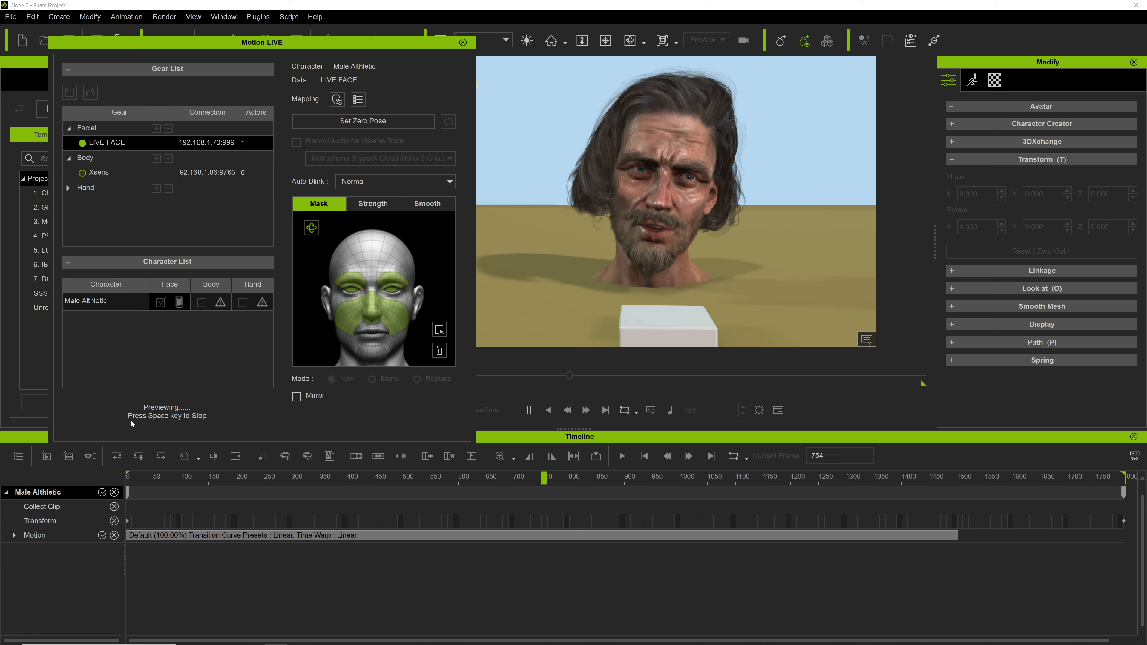
{"action": "key", "text": "space"}
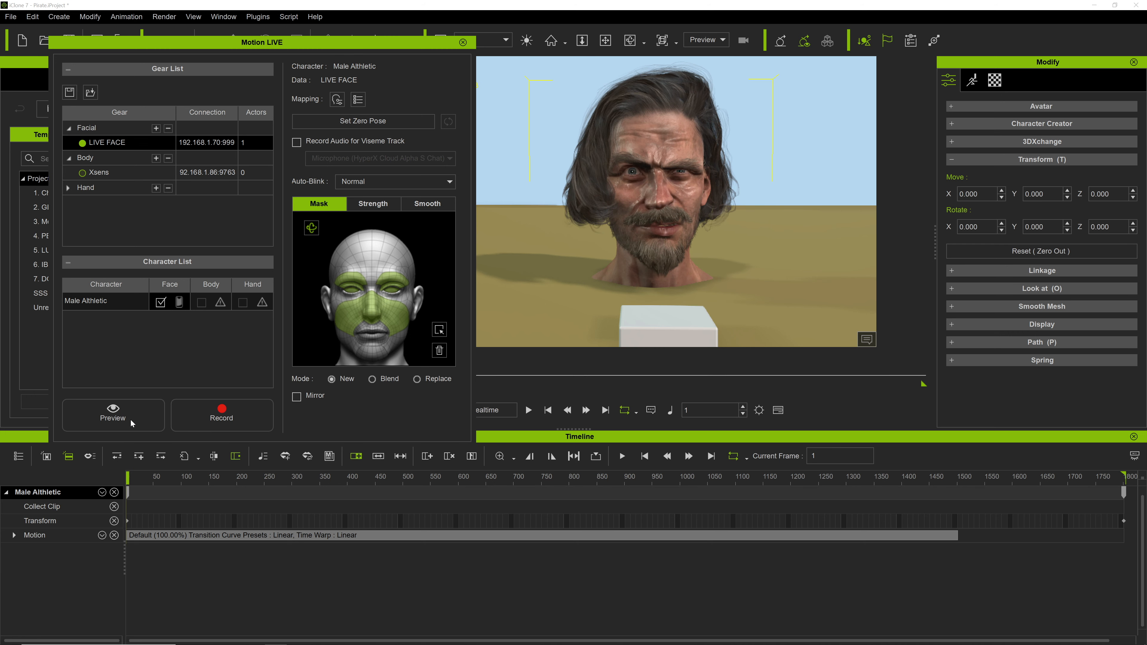
Include the mouth and chin regions in the face mask and preview the full facial capture.
{"action": "left_click", "coordinate": [382, 339]}
{"action": "left_click", "coordinate": [379, 354]}
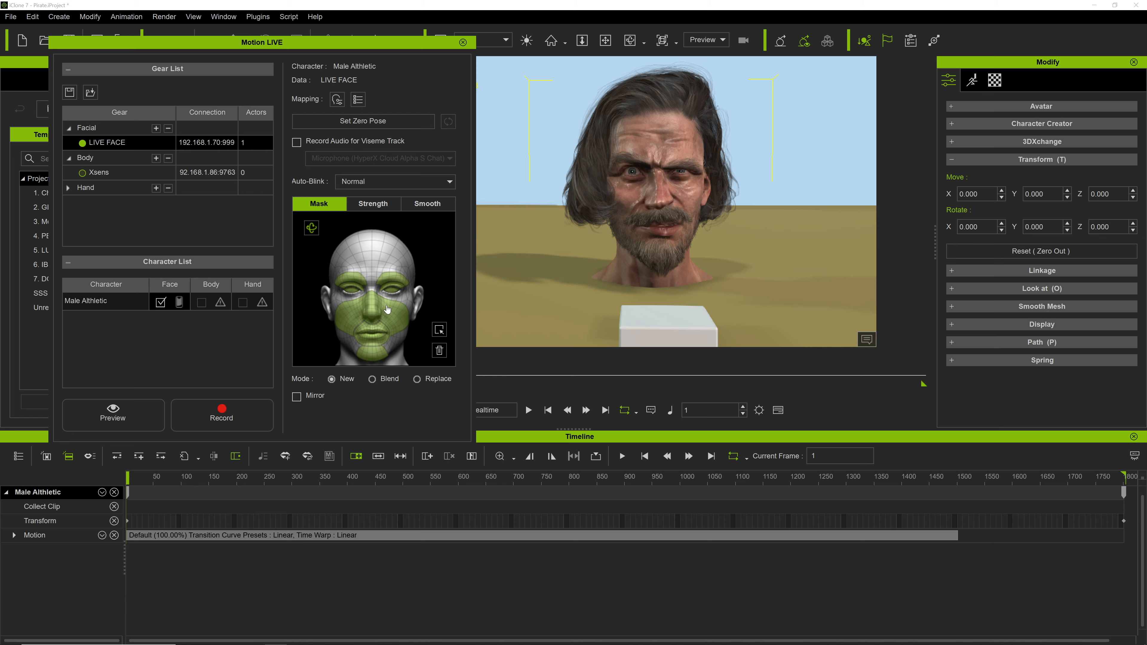
{"action": "left_click", "coordinate": [136, 425]}
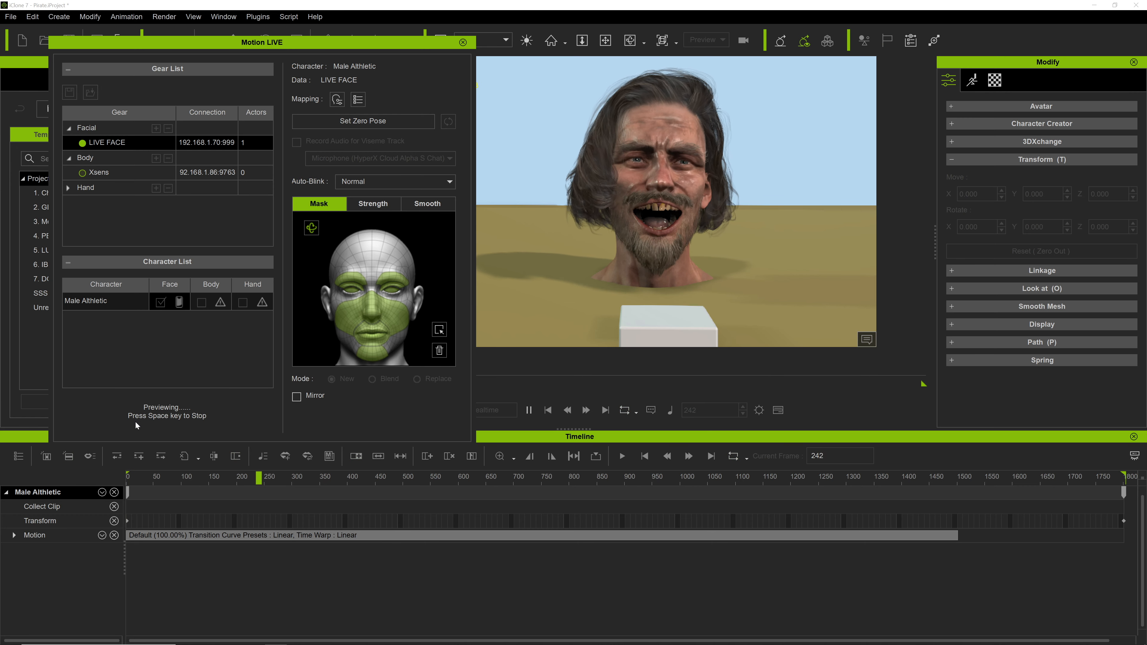
{"action": "key", "text": "space"}
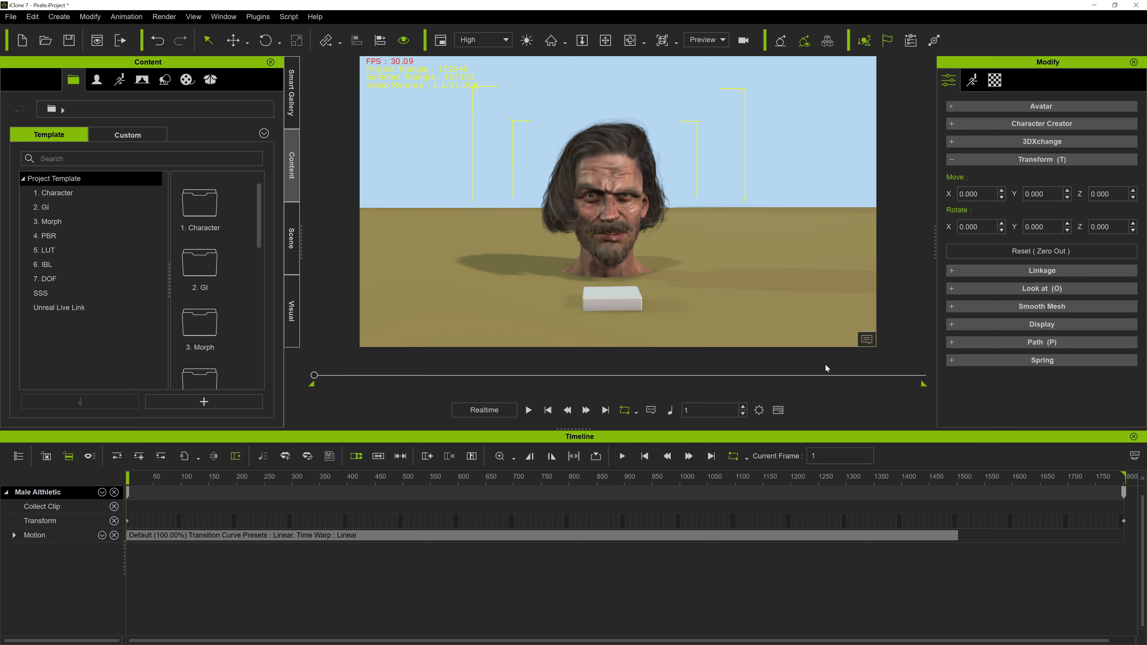
Play the character's facial animation from frame 1 and inspect the face from the front, in profile and close up.
{"action": "key", "text": "space"}
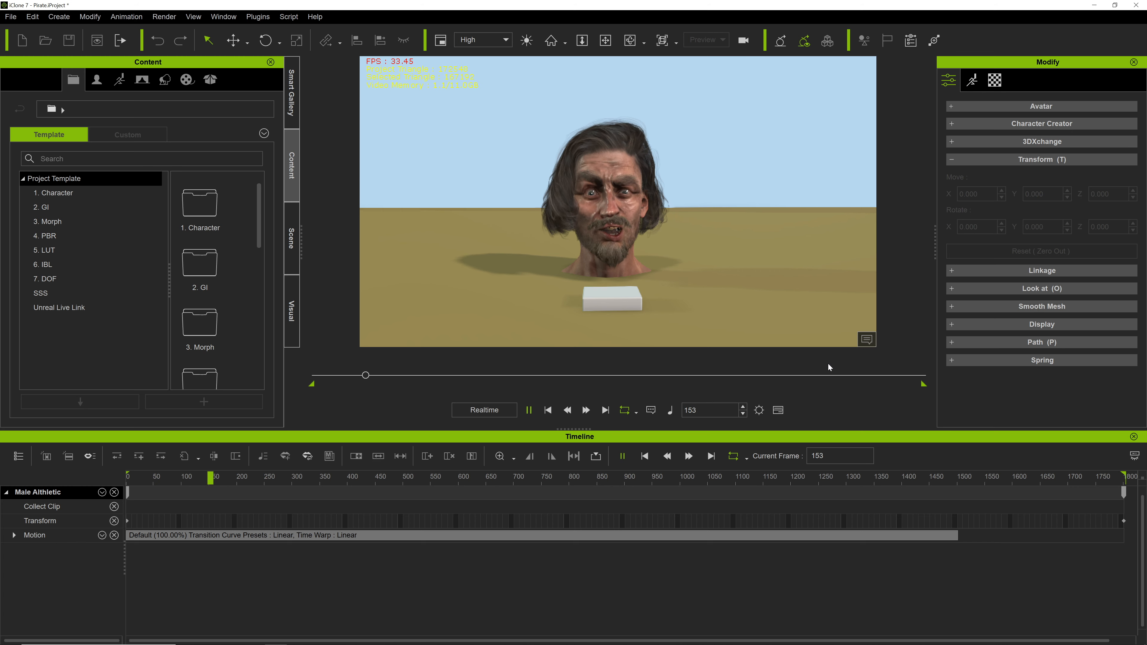
{"action": "right_click_drag", "start_coordinate": [776, 313], "coordinate": [775, 307]}
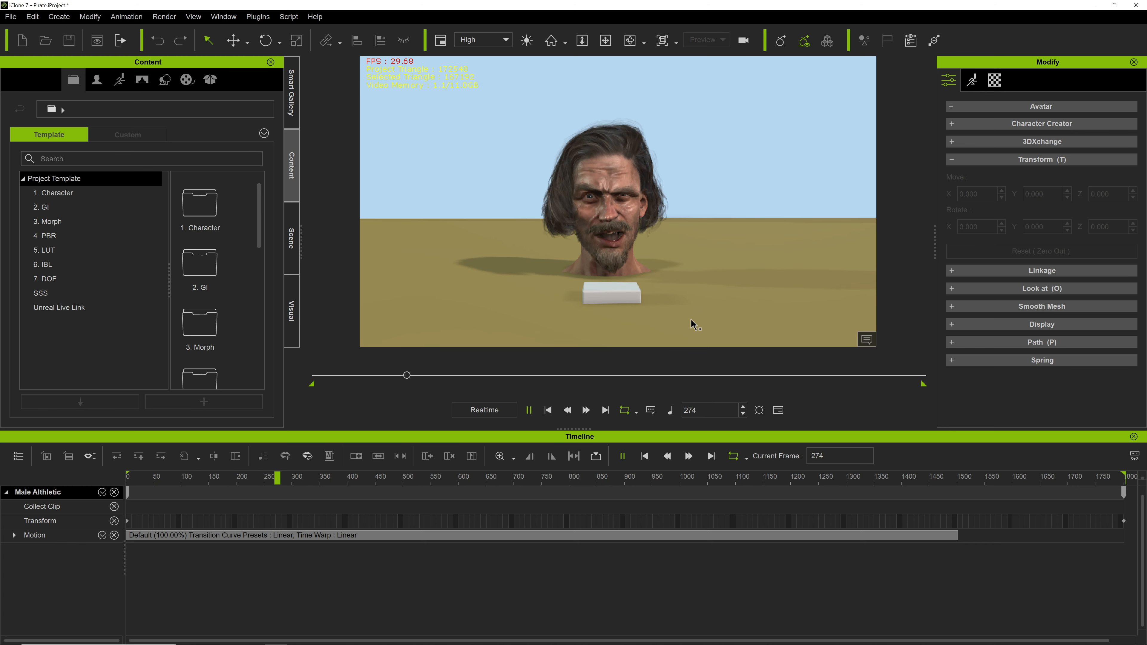
{"action": "right_click_drag", "start_coordinate": [589, 328], "coordinate": [664, 310]}
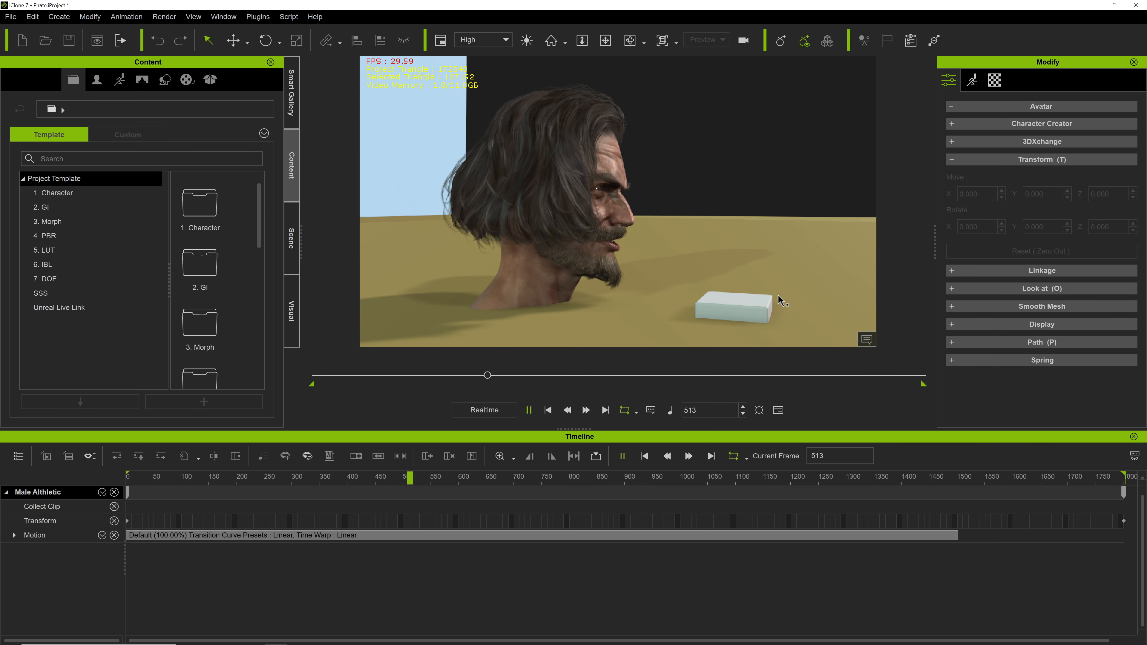
{"action": "right_click_drag", "start_coordinate": [790, 293], "coordinate": [701, 295]}
{"action": "scroll", "coordinate": [707, 301], "scroll_direction": "up", "scroll_amount": 5}
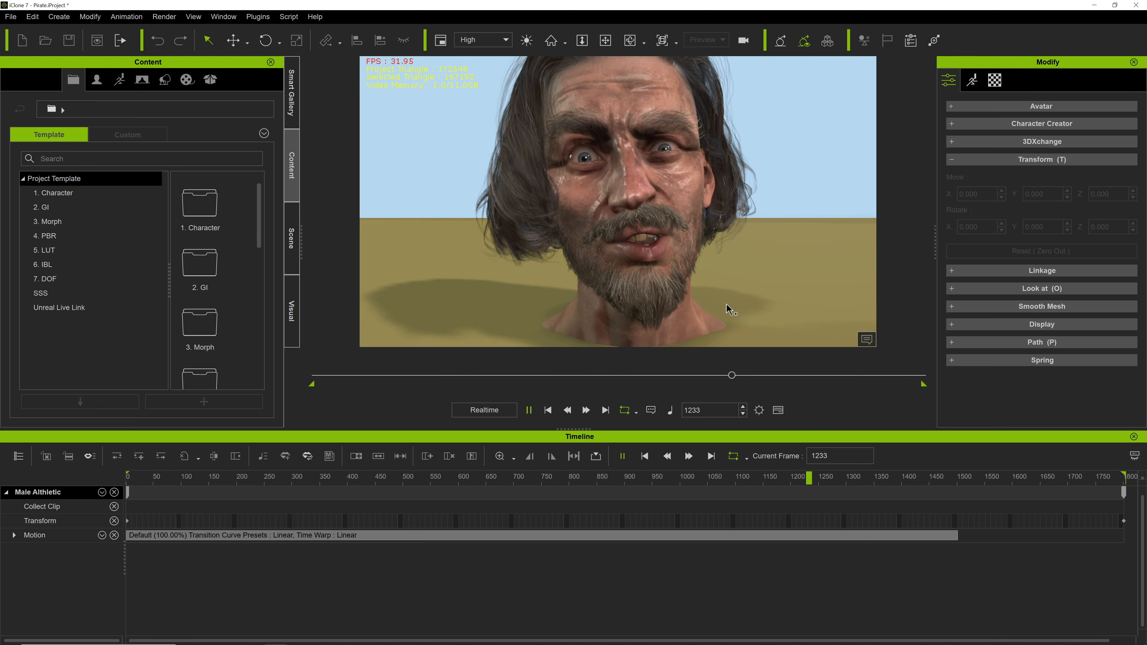
{"action": "scroll", "coordinate": [731, 310], "scroll_direction": "down", "scroll_amount": 5}
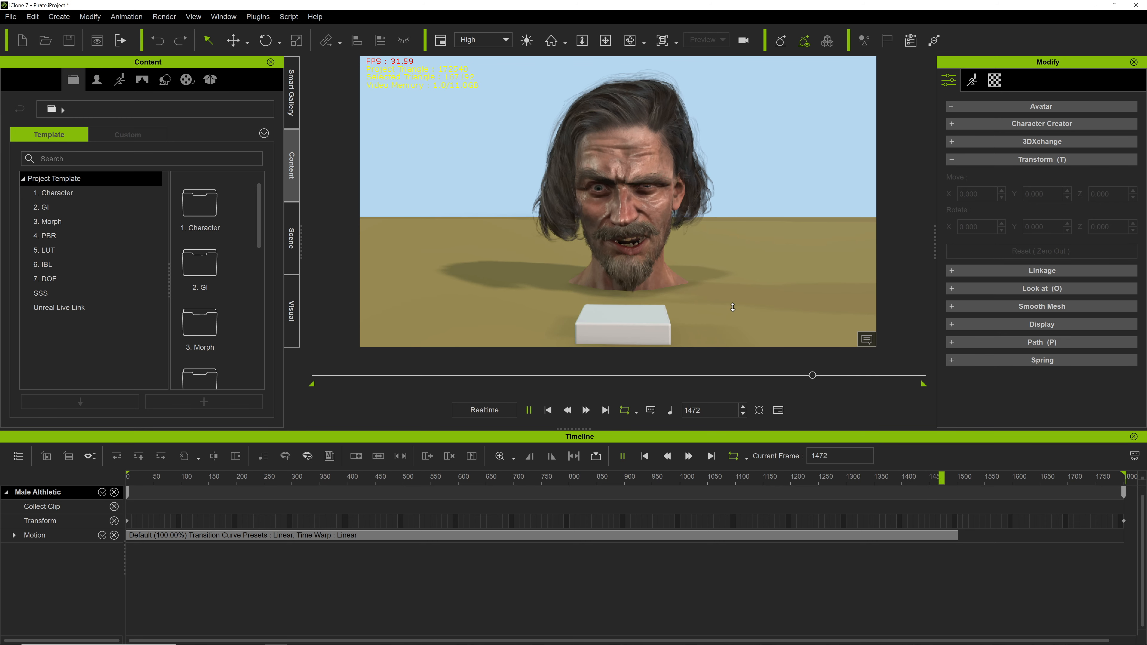
{"action": "right_click_drag", "start_coordinate": [750, 300], "coordinate": [773, 316]}
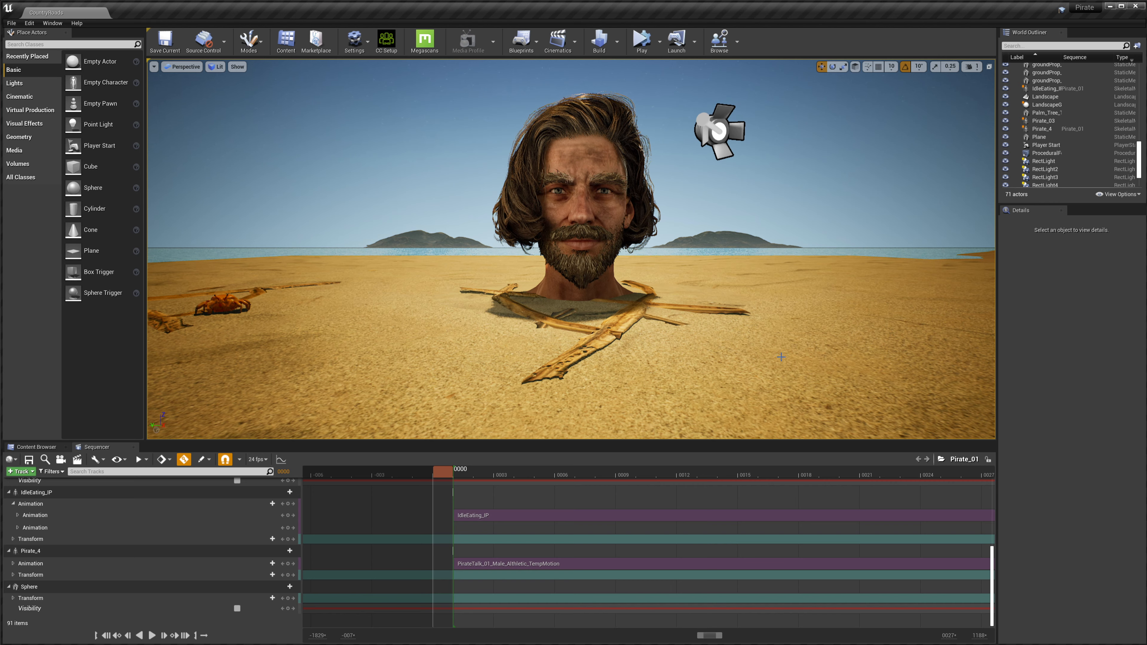
Switch to Unreal Engine and examine the pirate's head on the beach with the surrounding camera and light setup.
{"action": "left_click_drag", "start_coordinate": [781, 357], "coordinate": [793, 416]}
{"action": "key", "text": "e"}
{"action": "right_click_drag", "start_coordinate": [782, 357], "coordinate": [783, 374]}
{"action": "key", "text": "e"}
{"action": "key", "text": "e"}
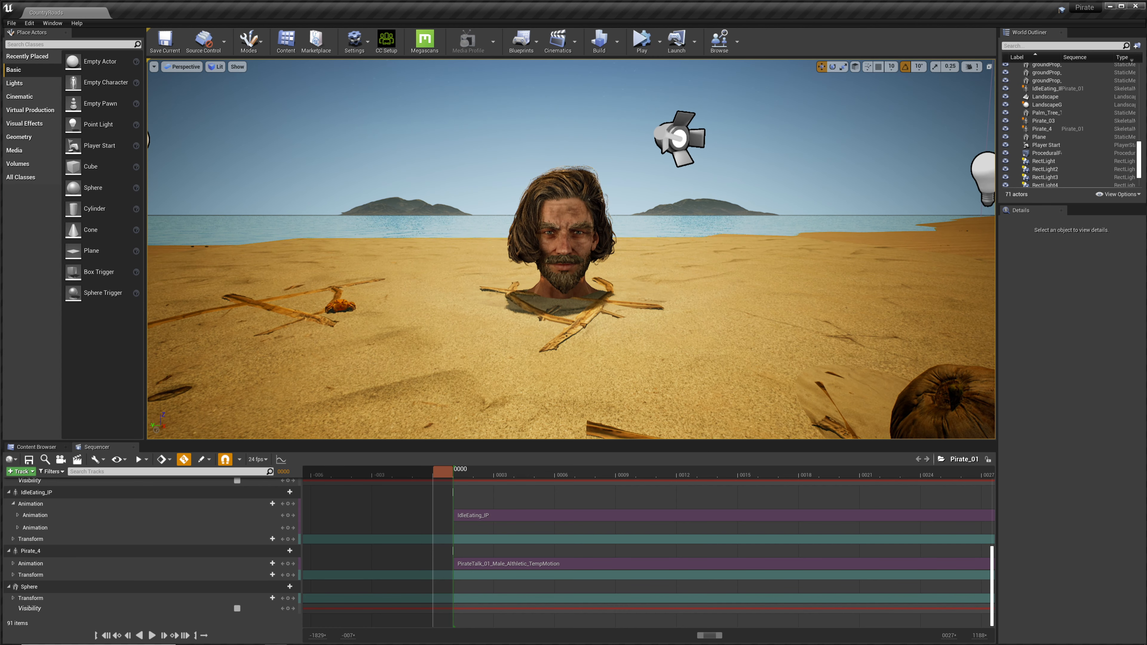
{"action": "right_click_drag", "start_coordinate": [783, 374], "coordinate": [779, 375]}
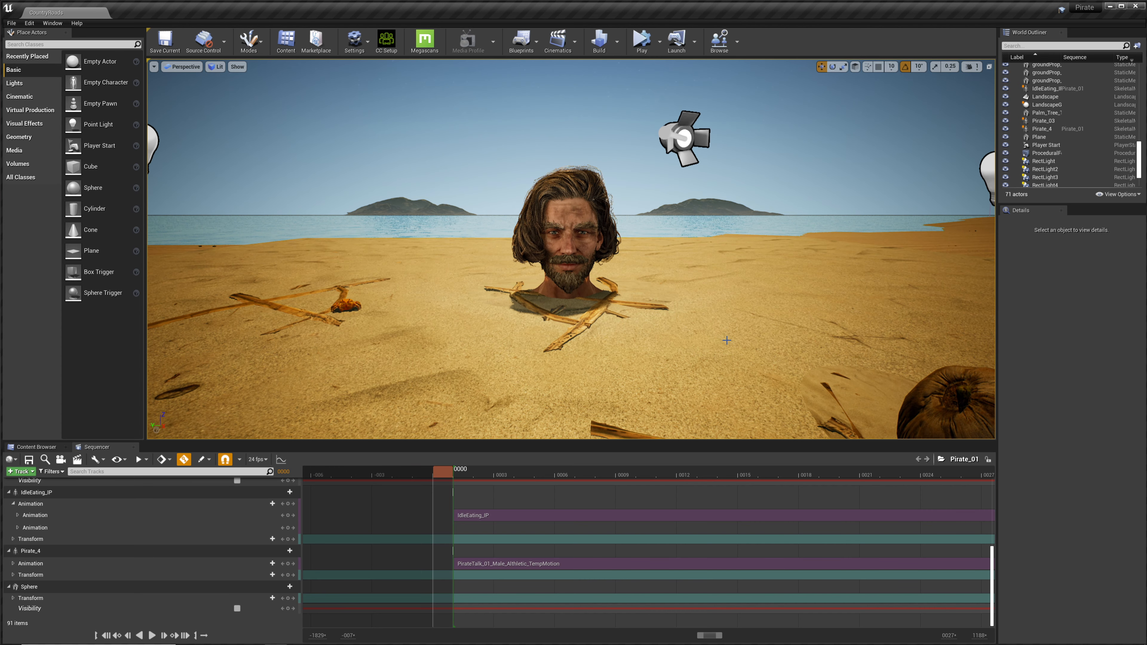
{"action": "right_click_drag", "start_coordinate": [715, 337], "coordinate": [693, 373]}
{"action": "key", "text": "a"}
{"action": "key", "text": "s"}
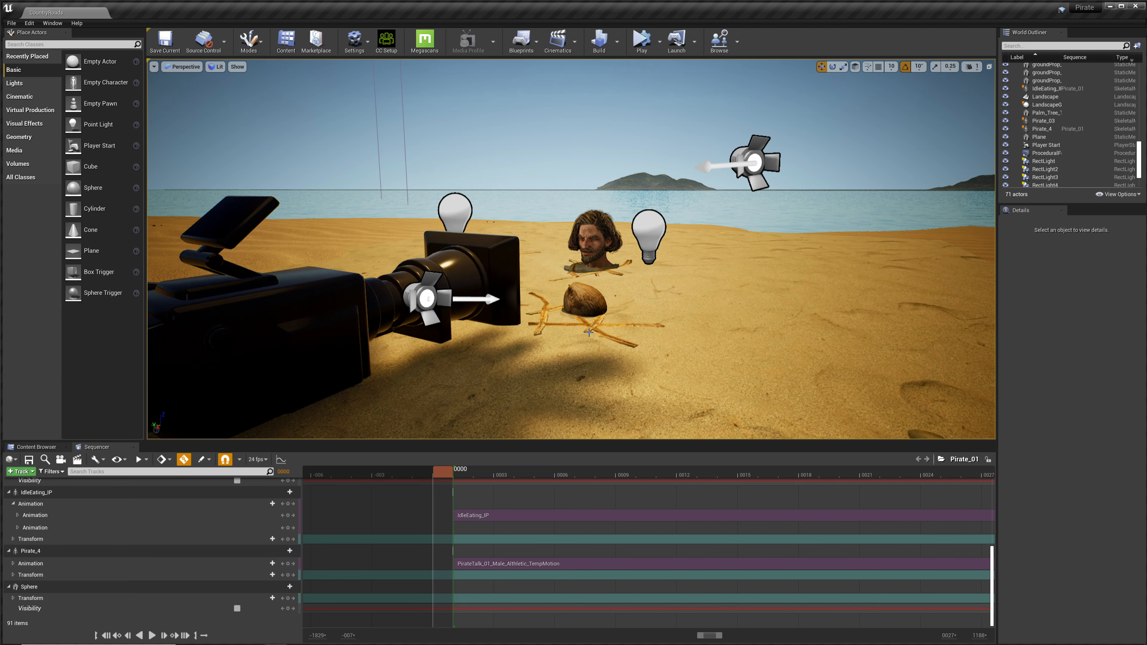
{"action": "key", "text": "w"}
{"action": "right_click_drag", "start_coordinate": [589, 332], "coordinate": [589, 314]}
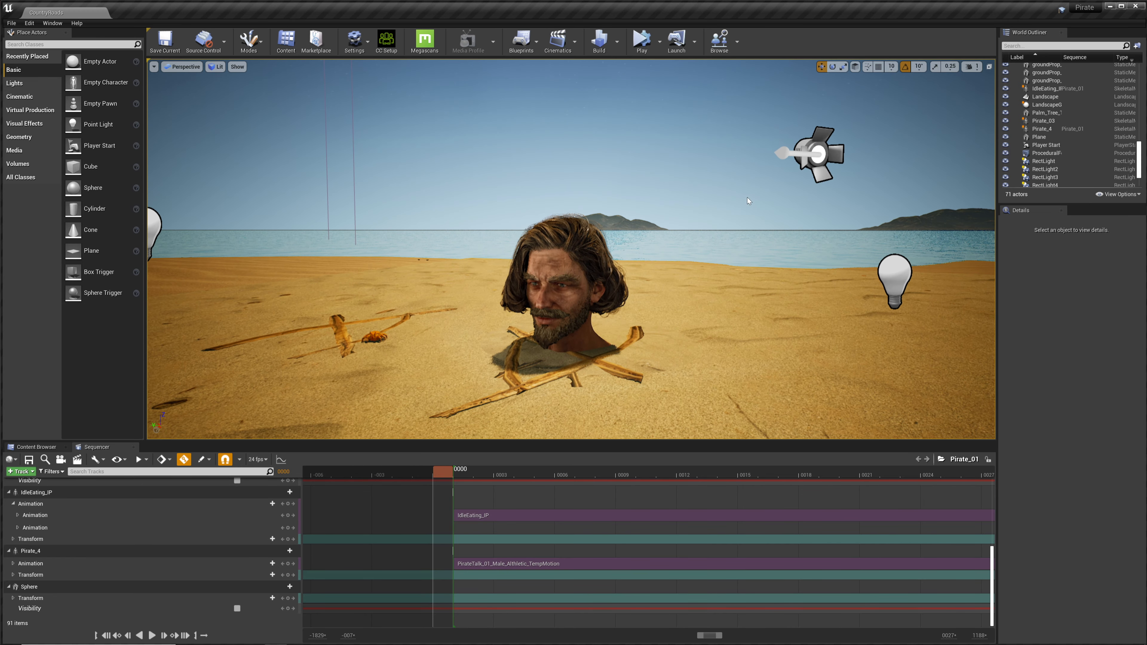
Inspect SpotLight, RectLight, RectLight2 and SpotLight2 around the pirate's head and the camera, and clear the selection.
{"action": "left_click", "coordinate": [821, 150]}
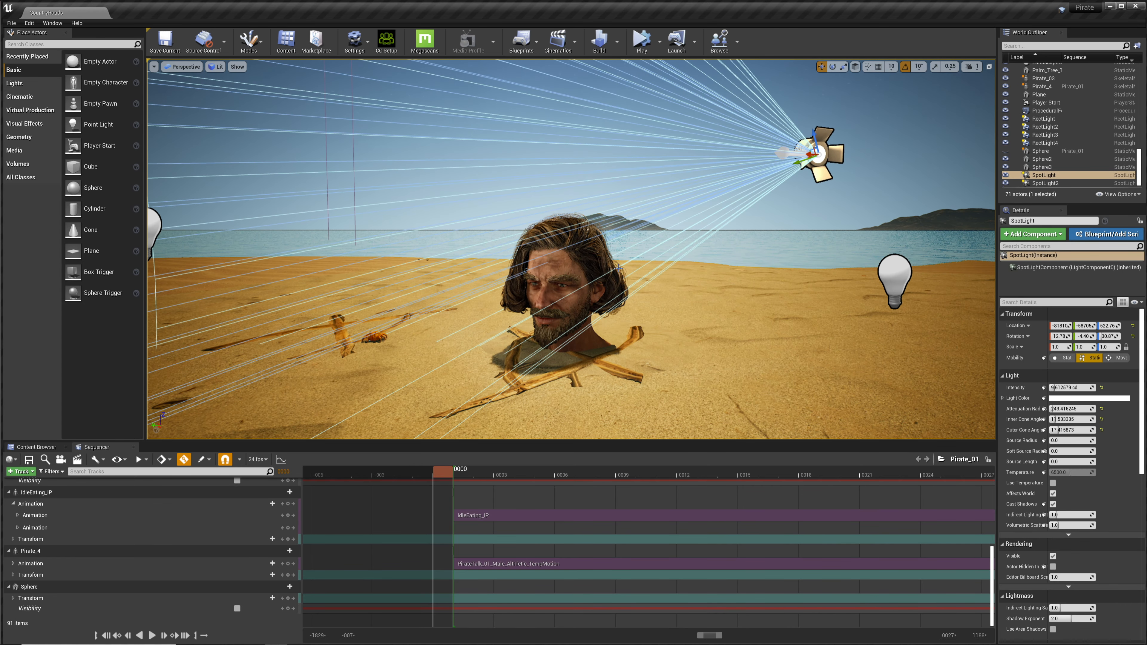
{"action": "key", "text": "w"}
{"action": "right_click_drag", "start_coordinate": [630, 284], "coordinate": [599, 283]}
{"action": "key", "text": "s"}
{"action": "right_click_drag", "start_coordinate": [484, 185], "coordinate": [485, 191]}
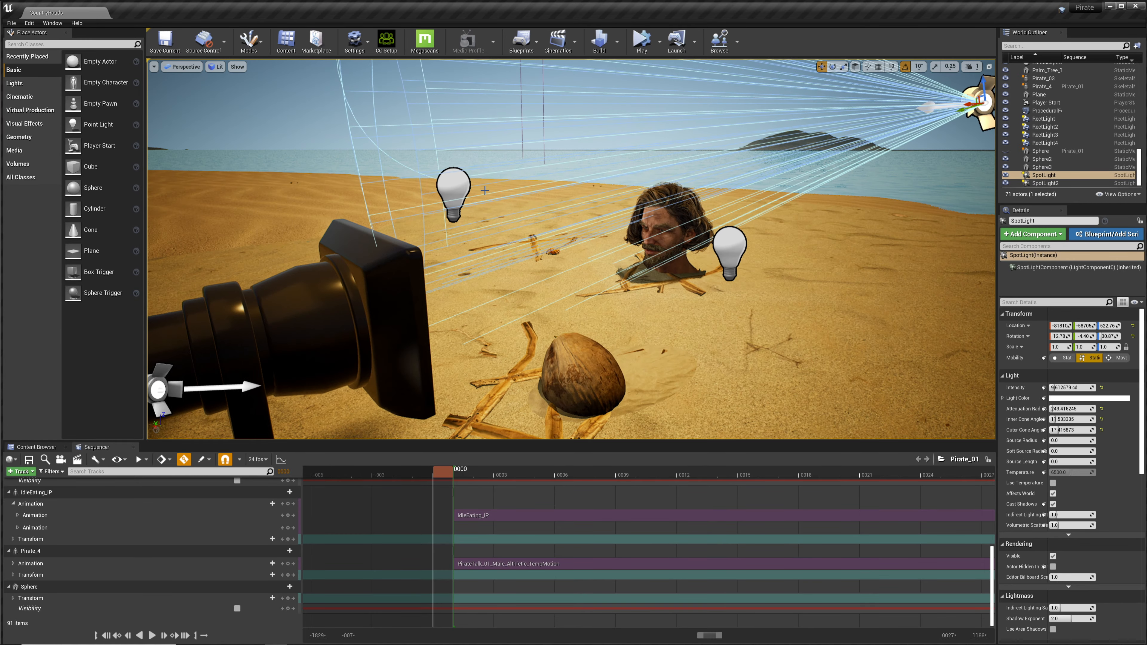
{"action": "left_click", "coordinate": [462, 196]}
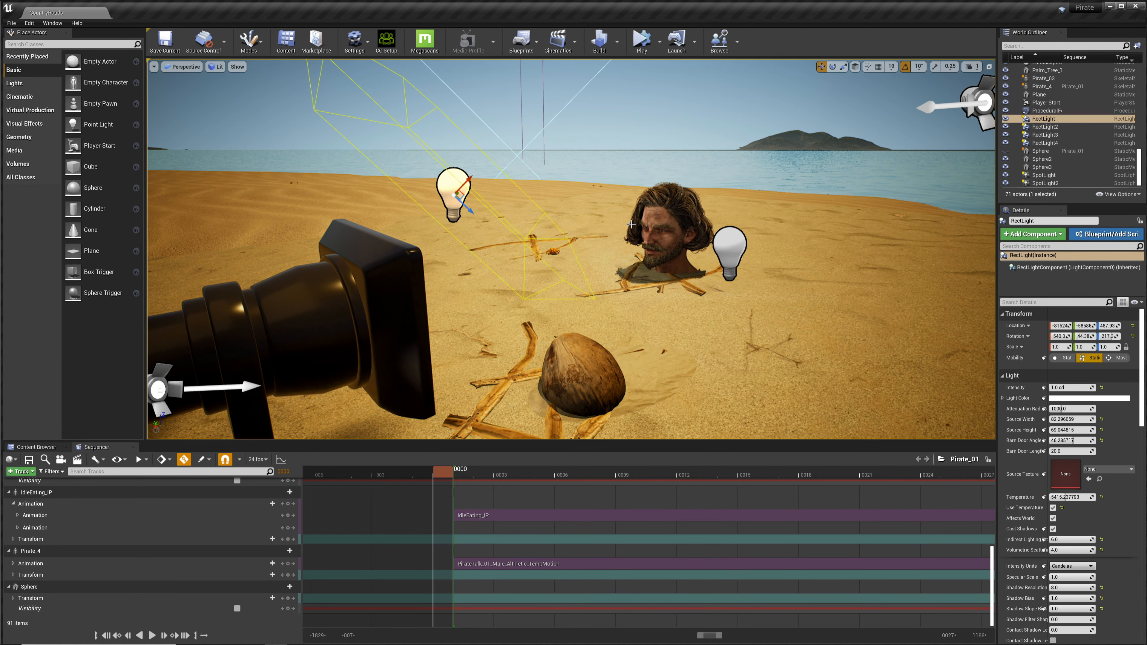
{"action": "left_click", "coordinate": [730, 255]}
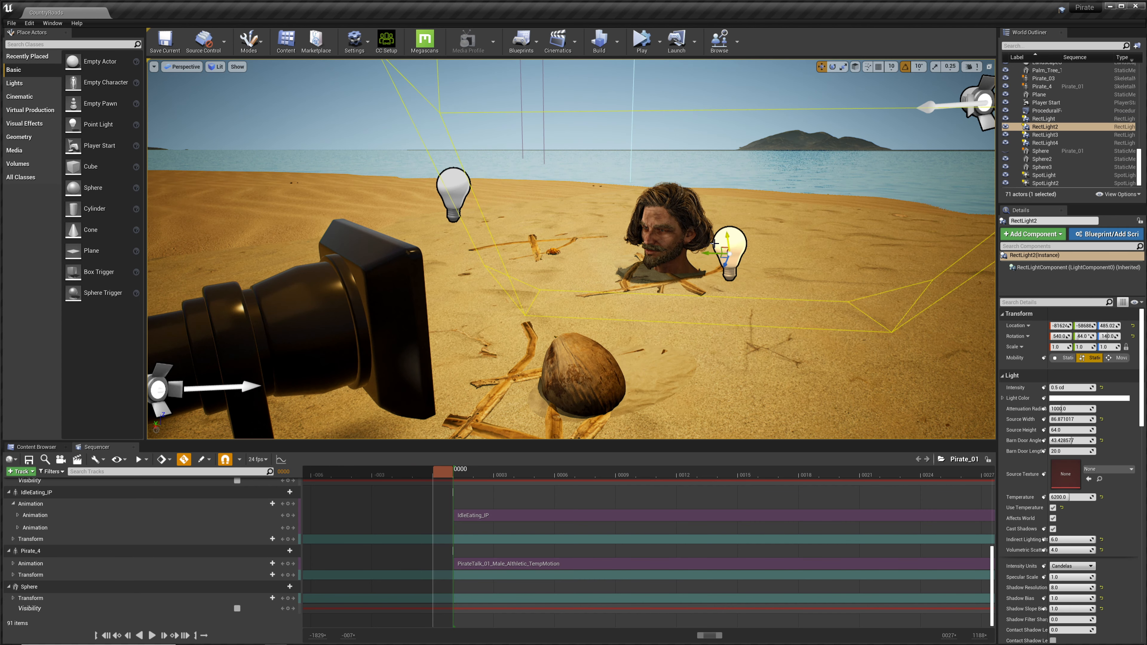
{"action": "right_click_drag", "start_coordinate": [693, 356], "coordinate": [723, 364]}
{"action": "left_click", "coordinate": [357, 334]}
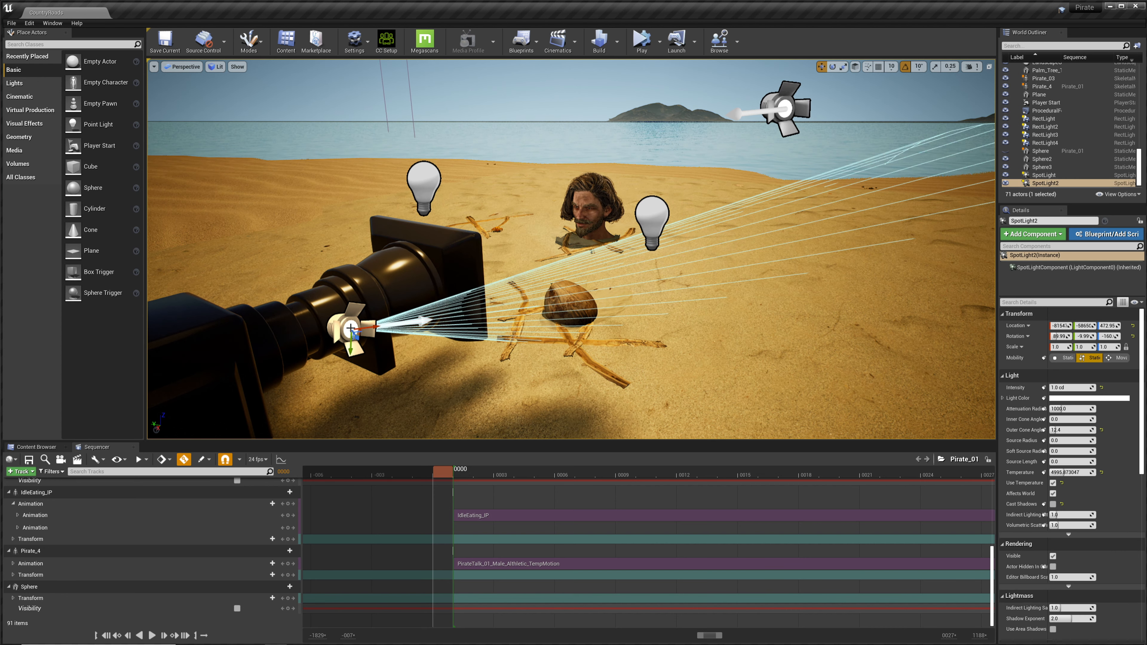
{"action": "key", "text": "Escape"}
Select RectLight4 near the palm tree and review the whole lighting arrangement from farther back.
{"action": "right_click_drag", "start_coordinate": [351, 327], "coordinate": [312, 316]}
{"action": "left_click", "coordinate": [446, 164]}
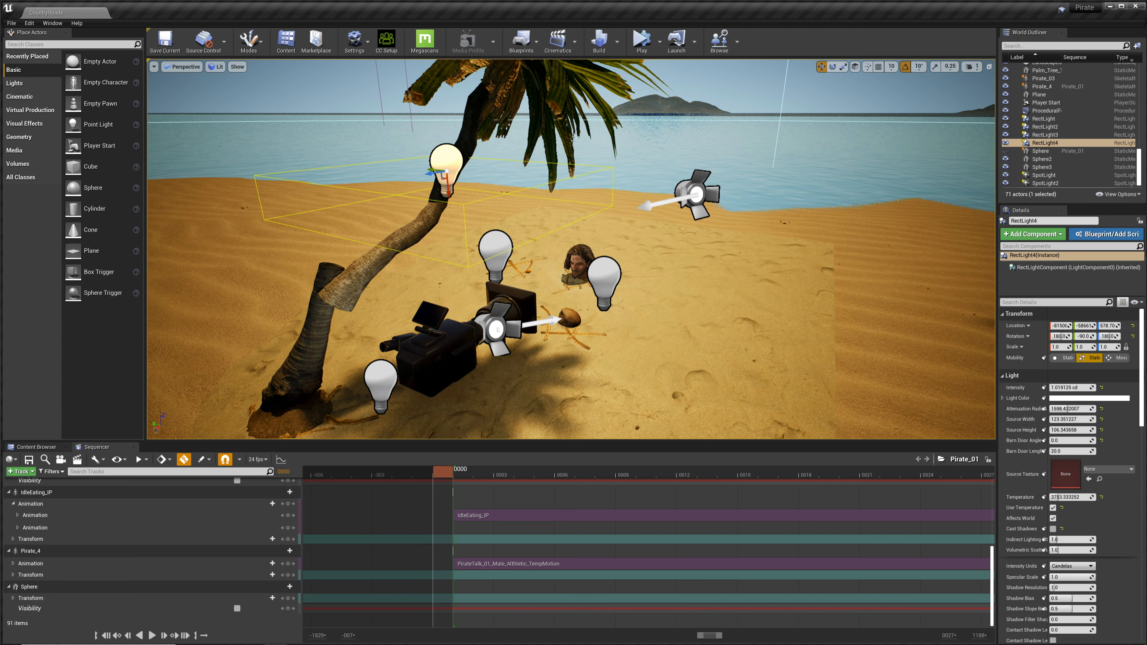
{"action": "right_click_drag", "start_coordinate": [542, 253], "coordinate": [458, 204]}
{"action": "key", "text": "q"}
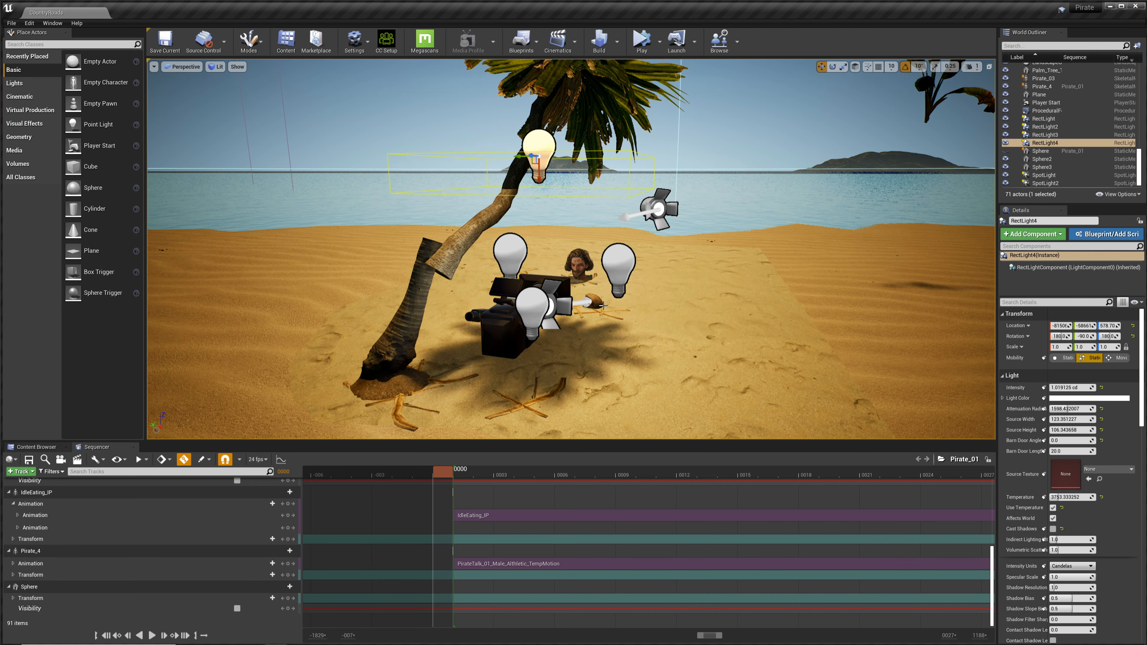
{"action": "right_click_drag", "start_coordinate": [604, 306], "coordinate": [702, 212]}
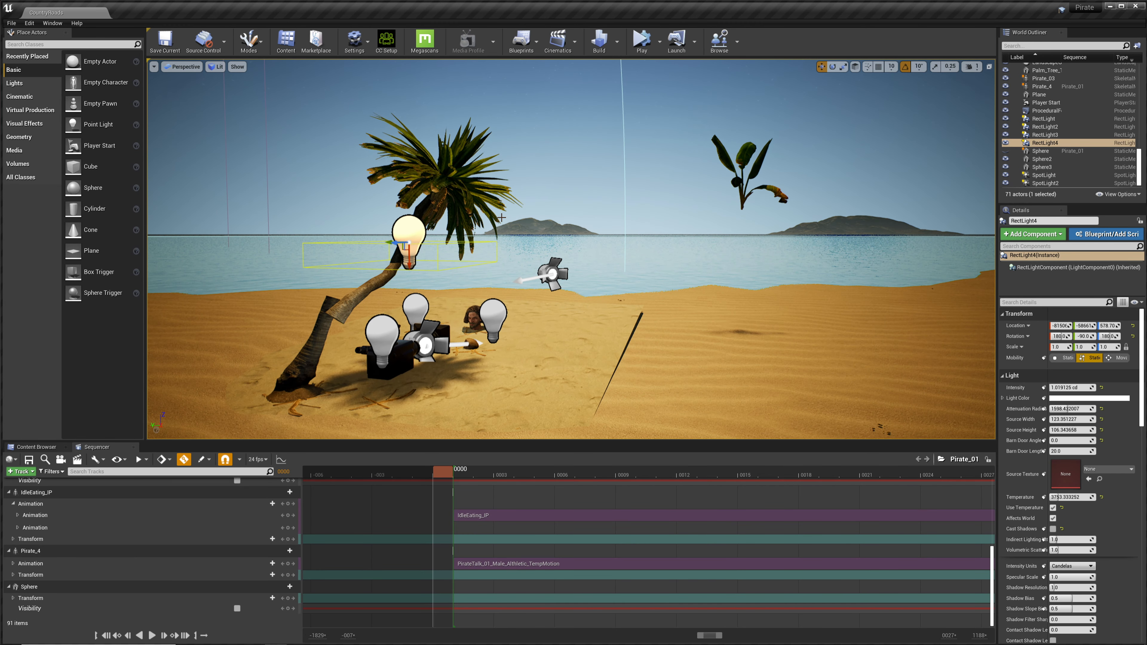
Examine the beach props up close, including the crab and the driftwood, and return to the video camera.
{"action": "key", "text": "w"}
{"action": "key", "text": "a"}
{"action": "right_click_drag", "start_coordinate": [668, 335], "coordinate": [696, 351]}
{"action": "key", "text": "s"}
{"action": "key", "text": "q"}
{"action": "key", "text": "w"}
{"action": "key", "text": "e"}
{"action": "right_click_drag", "start_coordinate": [572, 248], "coordinate": [445, 325]}
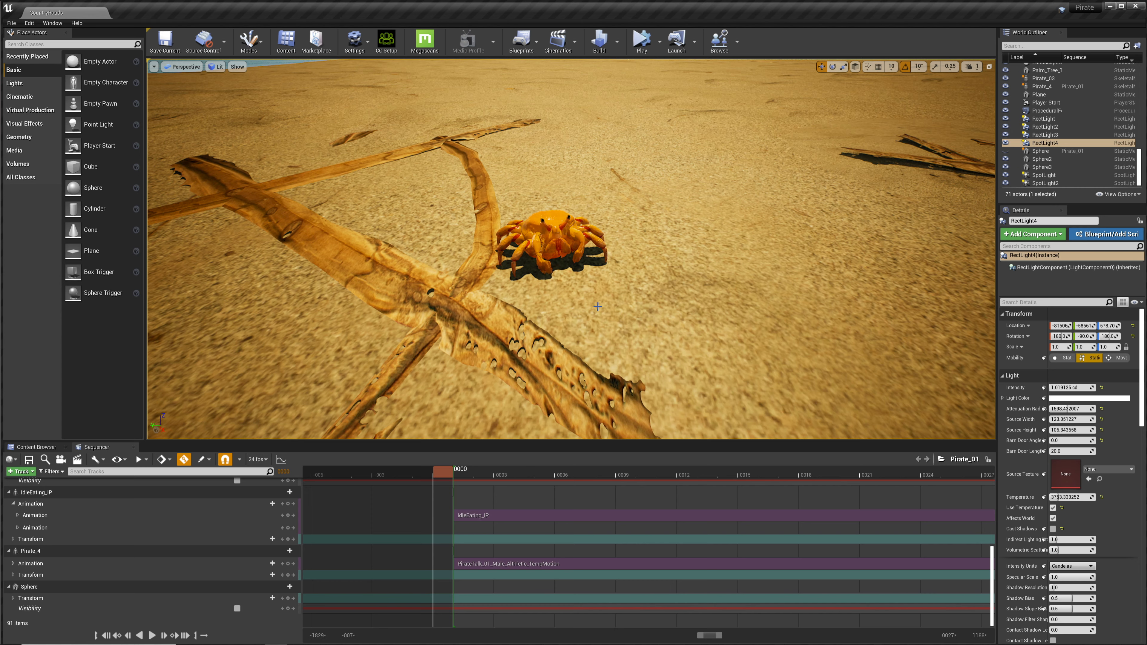
{"action": "right_click_drag", "start_coordinate": [645, 298], "coordinate": [673, 291]}
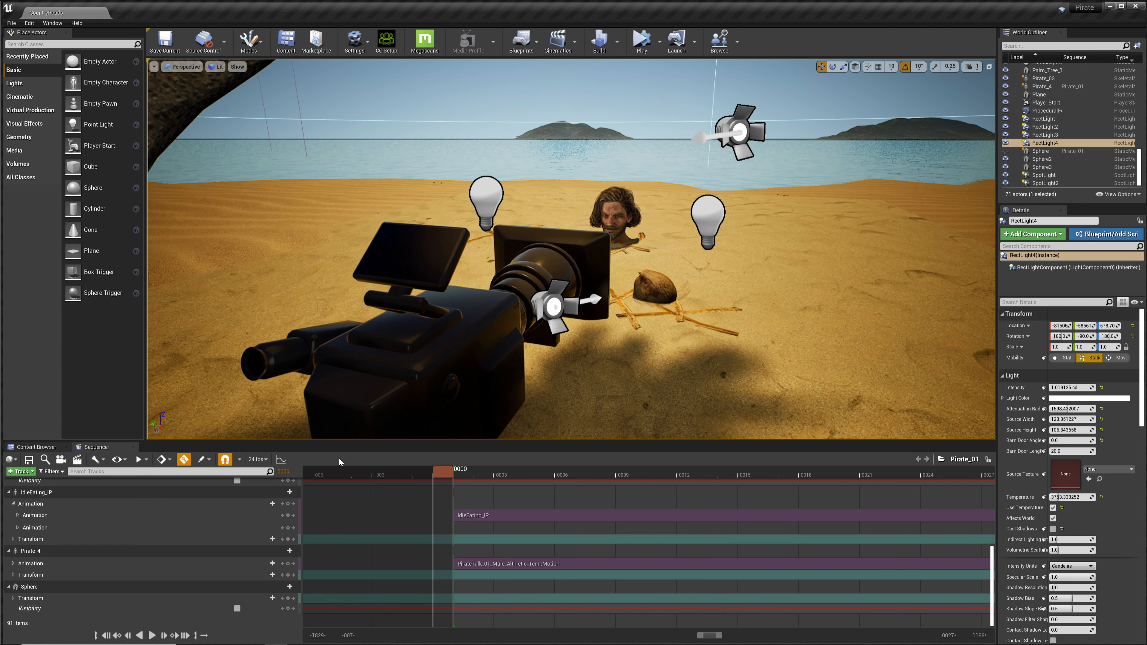
Lock the viewport to the Camera Cuts track and inspect the background mountains S_Desert_Mountain_02 and S_Desert_Mountain_9.
{"action": "scroll", "coordinate": [456, 536], "scroll_direction": "up", "scroll_amount": 5}
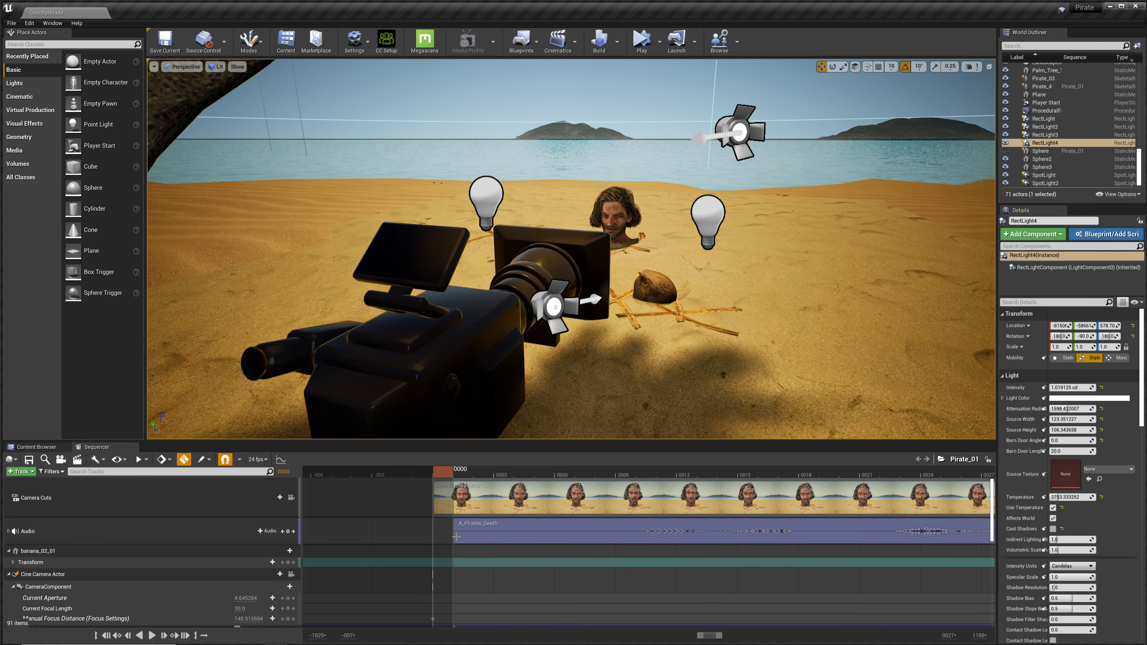
{"action": "left_click", "coordinate": [291, 497]}
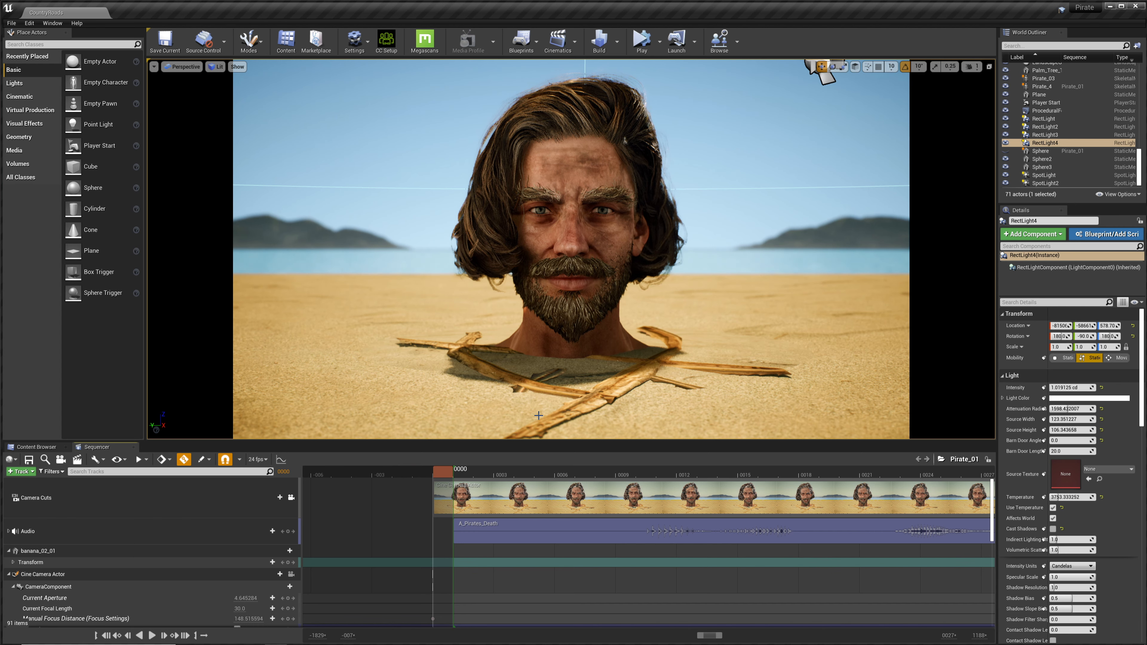
{"action": "left_click", "coordinate": [278, 235]}
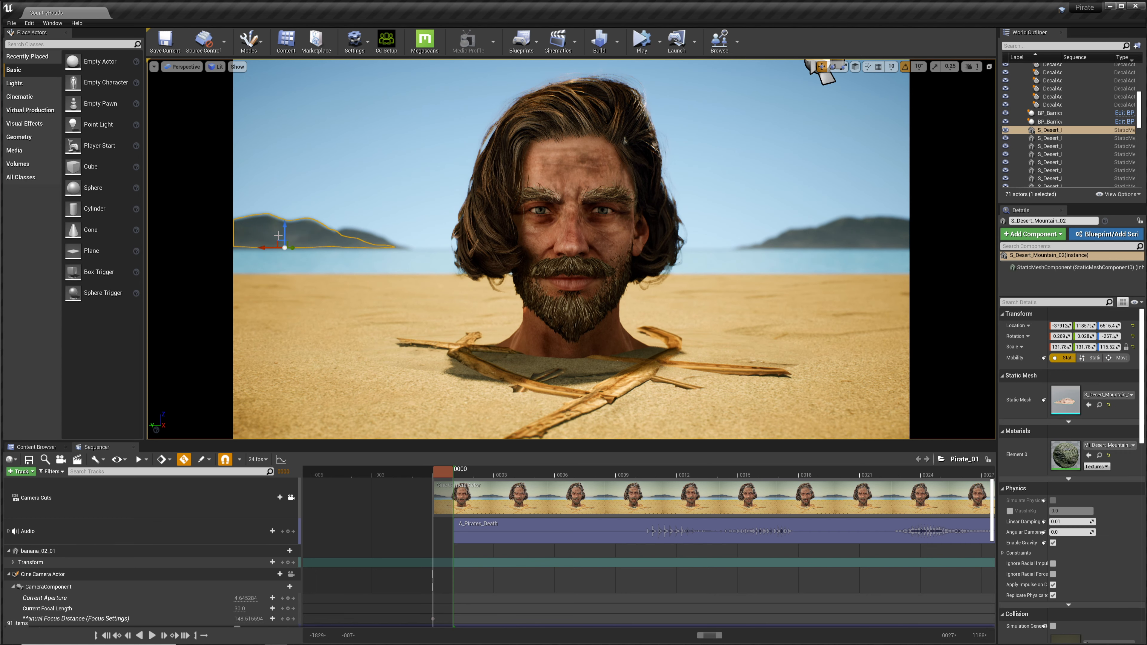
{"action": "left_click", "coordinate": [859, 251]}
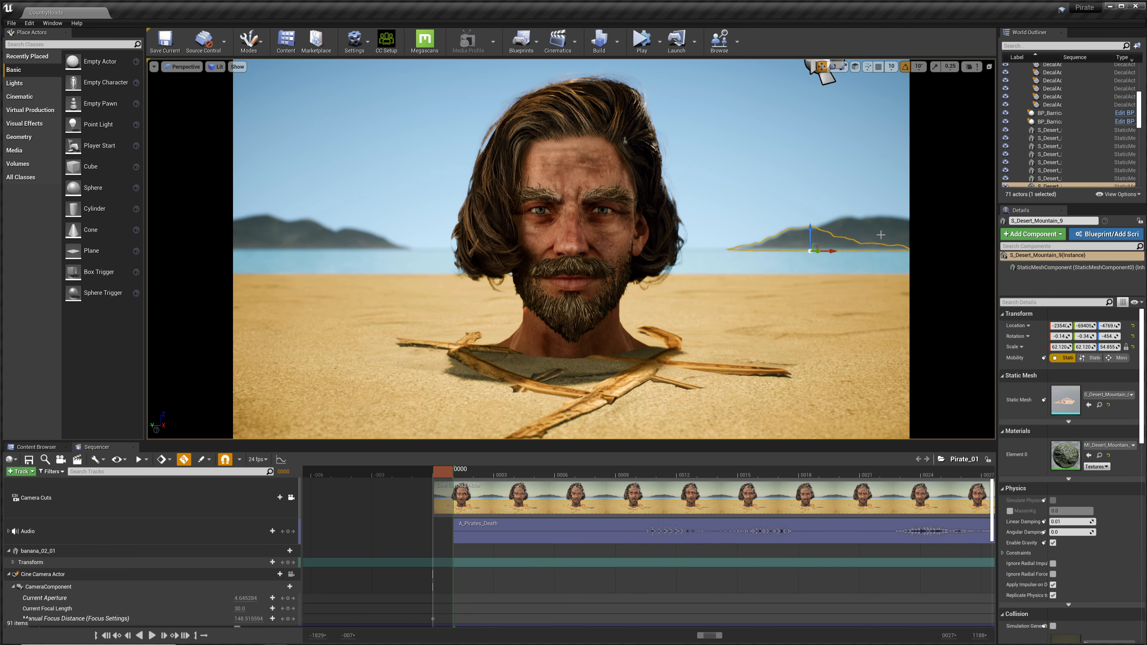
Try raising the background mountain S_Desert_Mountain_7 above the waterline and undo the move.
{"action": "left_click", "coordinate": [351, 252]}
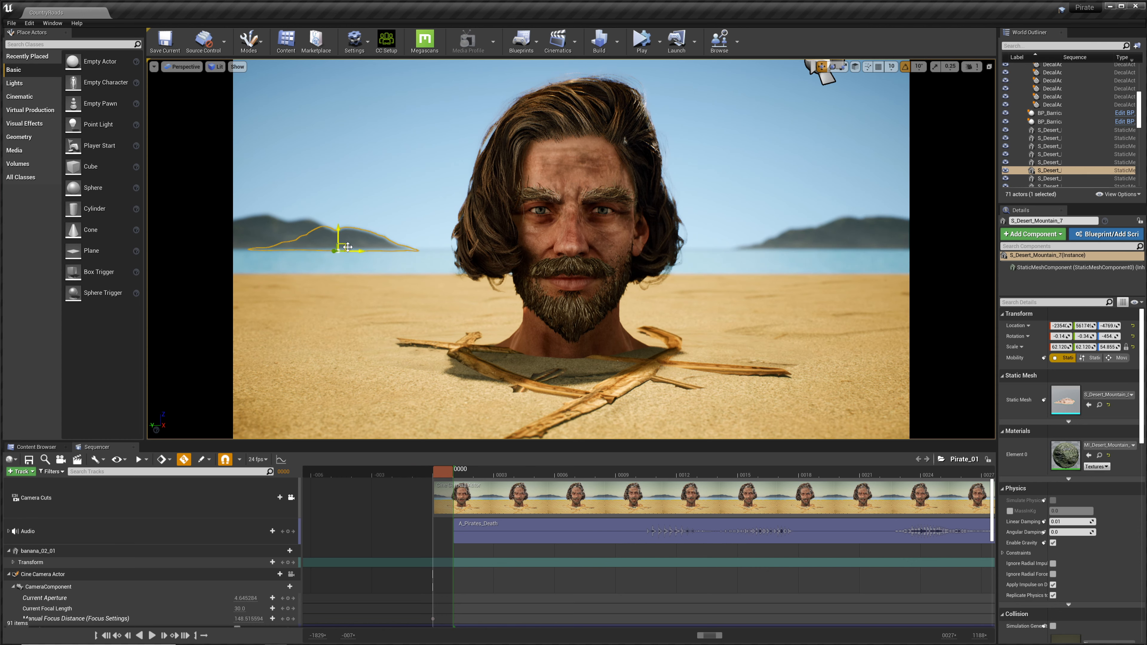
{"action": "left_click_drag", "start_coordinate": [343, 236], "coordinate": [346, 146]}
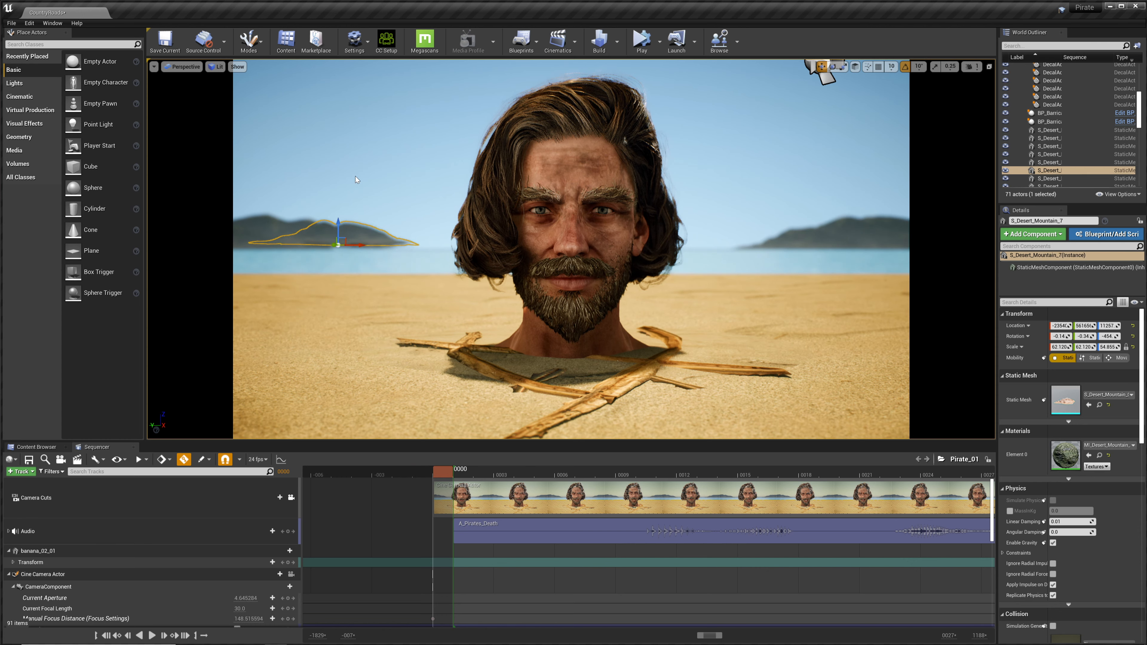
{"action": "key", "text": "ctrl+z"}
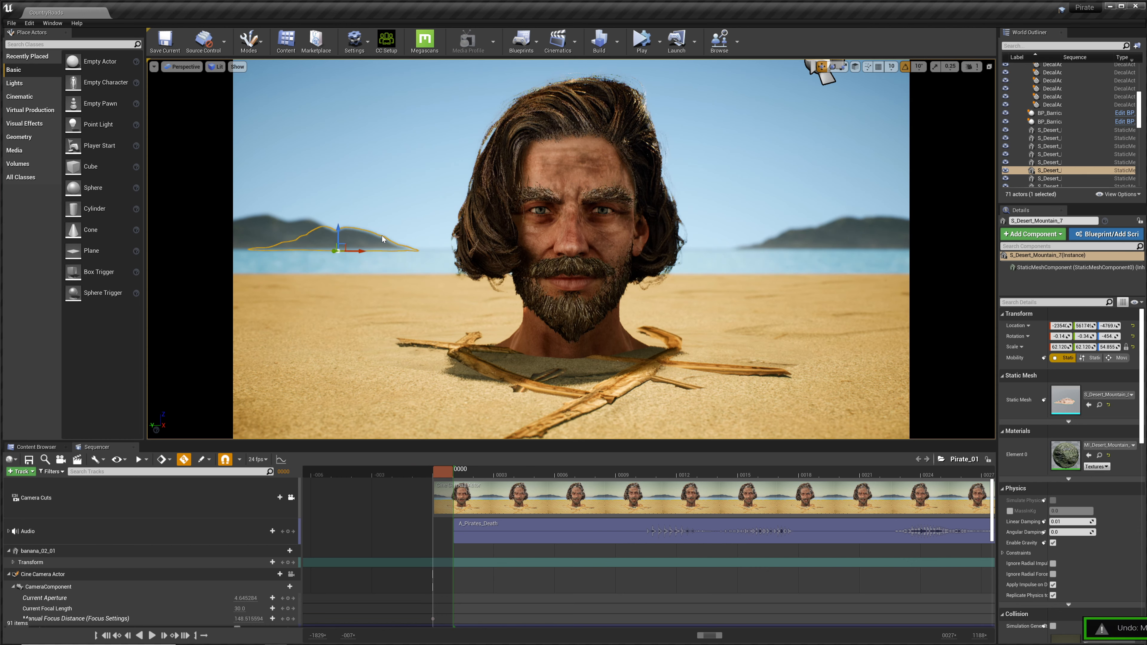
Move the playhead to frame 1 and play the Pirate_01 sequence through the cinematic camera.
{"action": "left_click", "coordinate": [458, 475]}
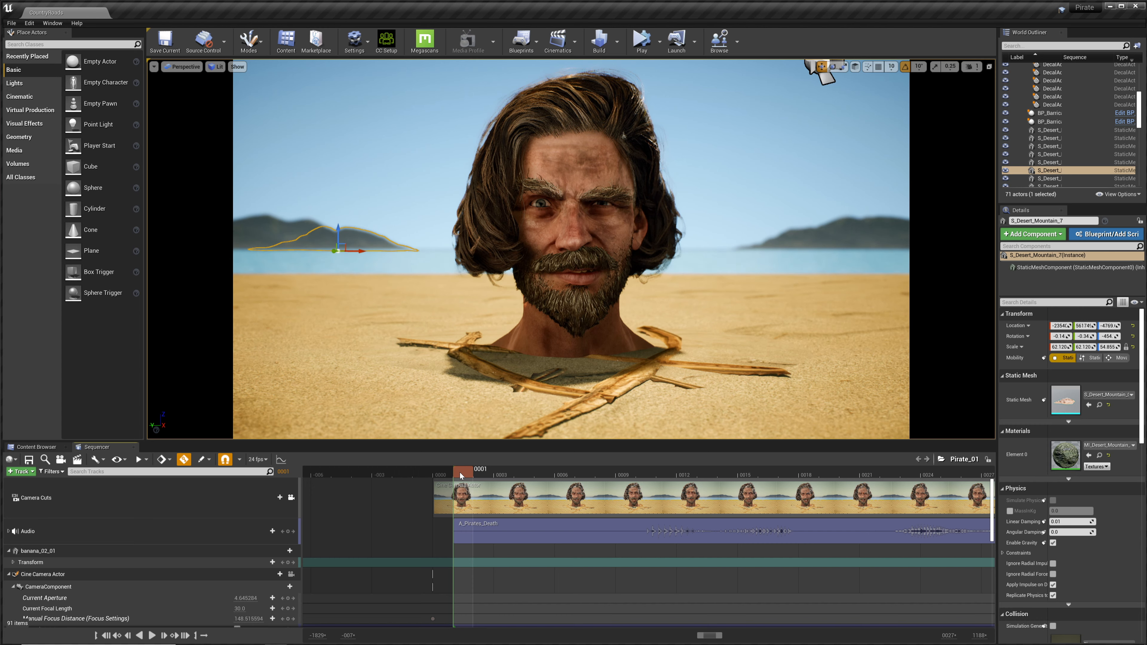
{"action": "key", "text": "space"}
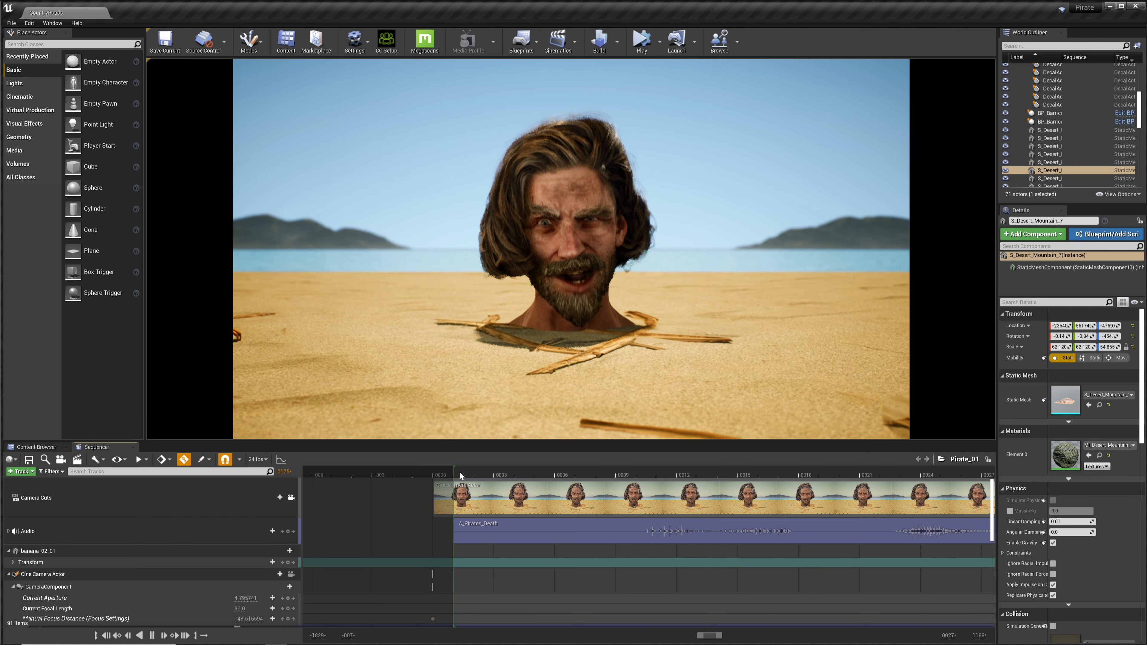
Stop the sequence playback and add the Pirate_01 level sequence as a render job in the Movie Render Queue.
{"action": "key", "text": "space"}
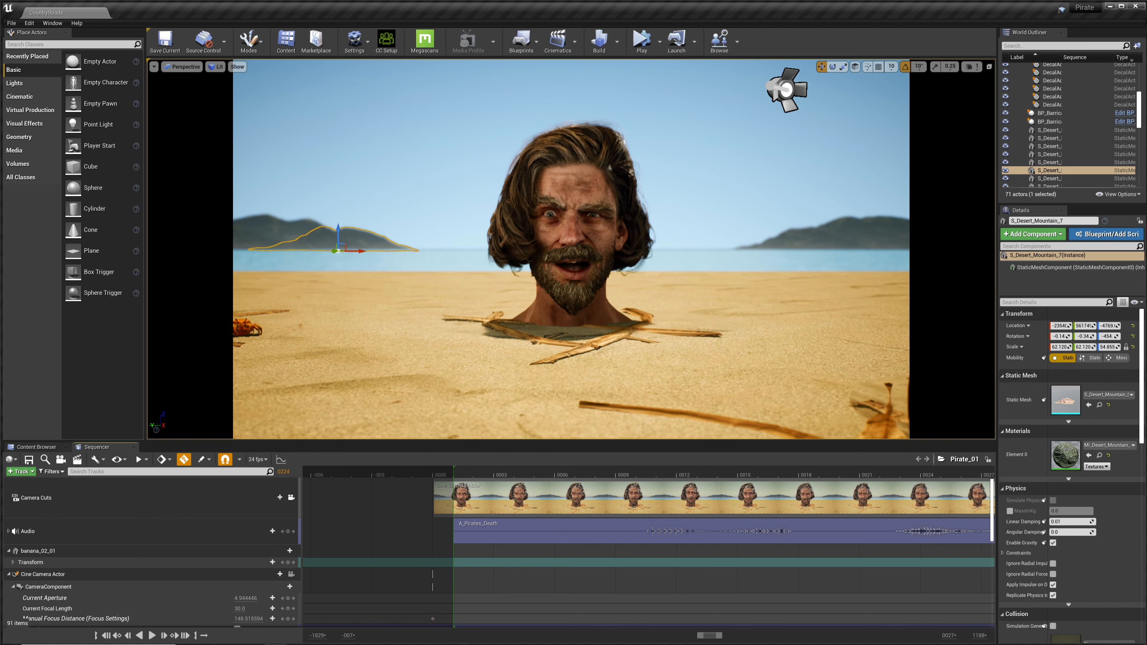
{"action": "left_click", "coordinate": [501, 368]}
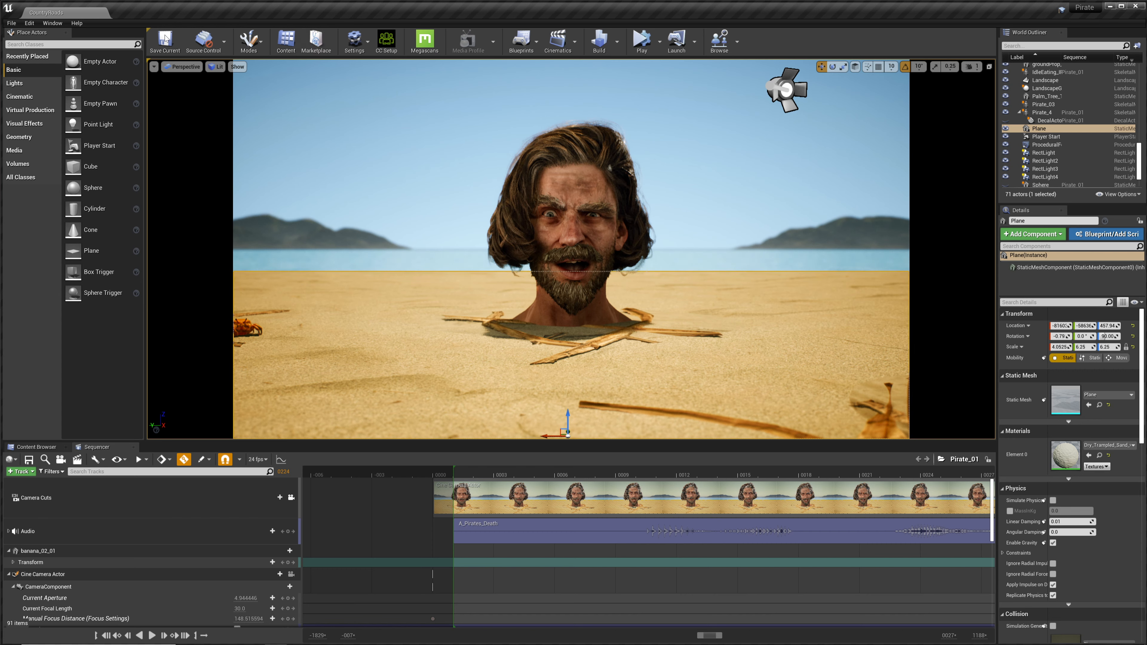
{"action": "left_click", "coordinate": [46, 26]}
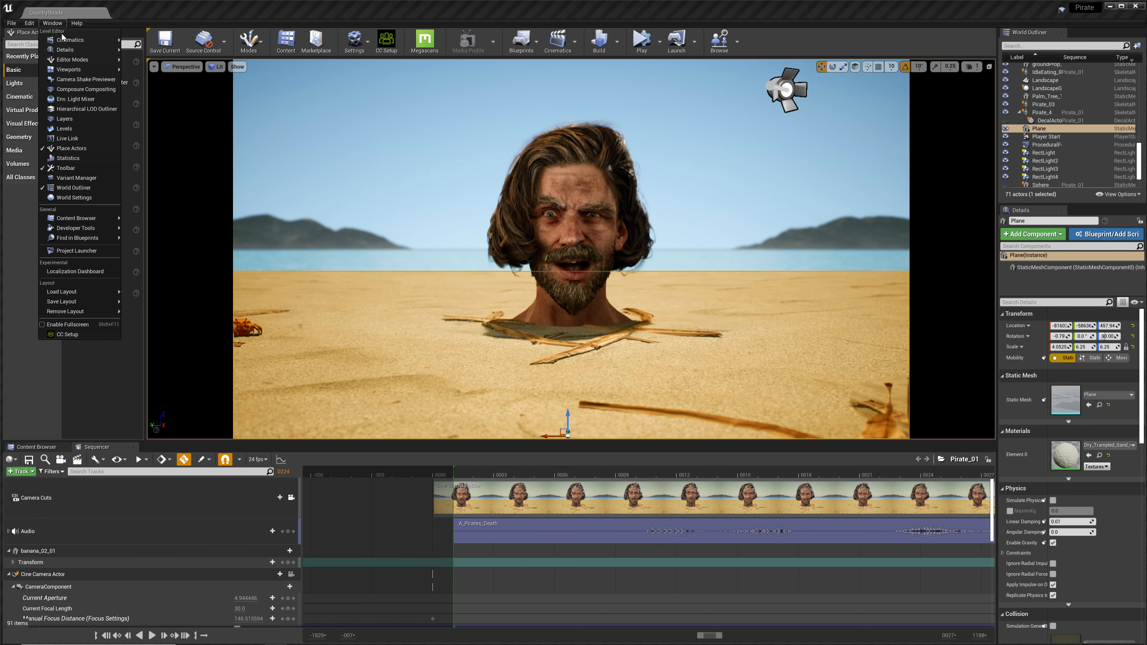
{"action": "mouse_move", "coordinate": [74, 42]}
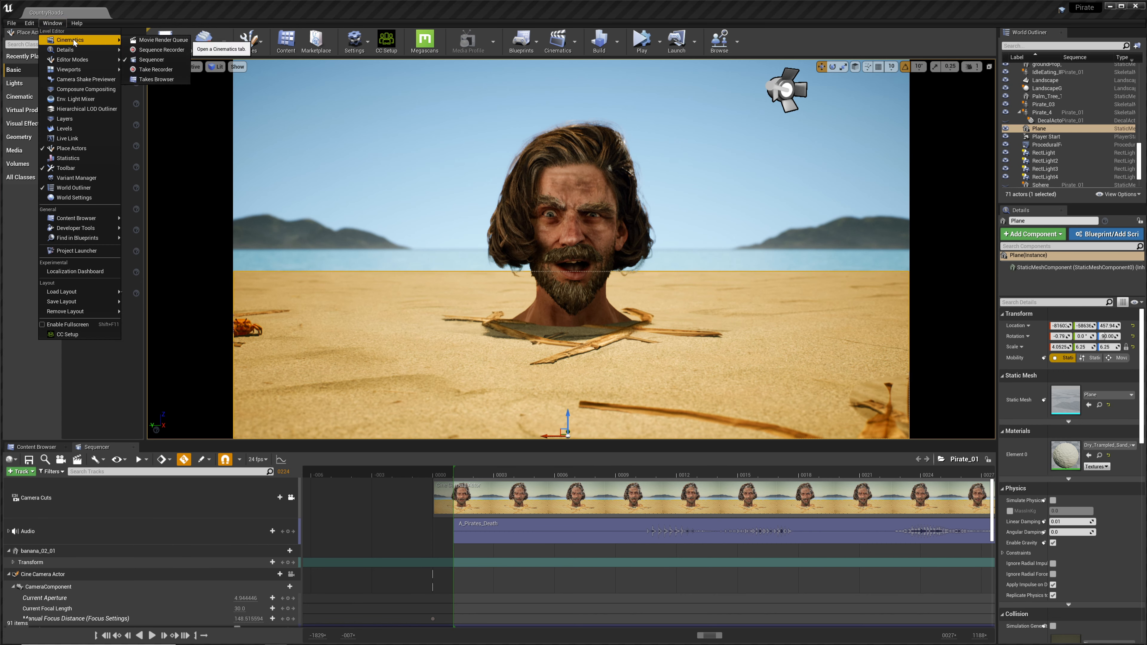
{"action": "left_click", "coordinate": [146, 42]}
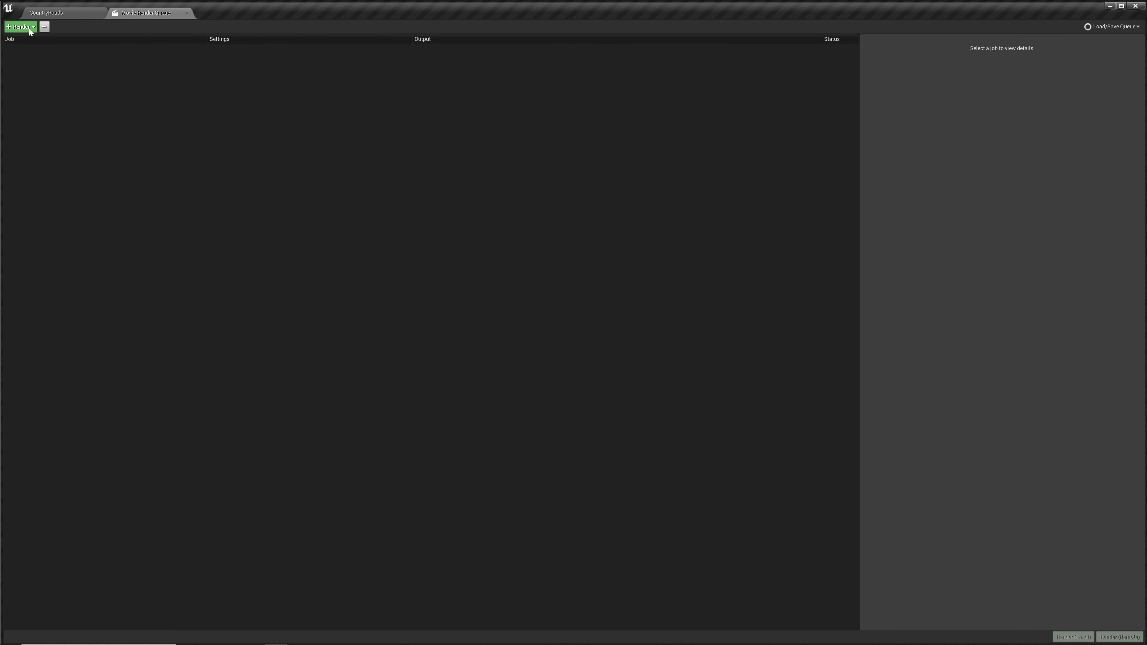
{"action": "left_click", "coordinate": [30, 28]}
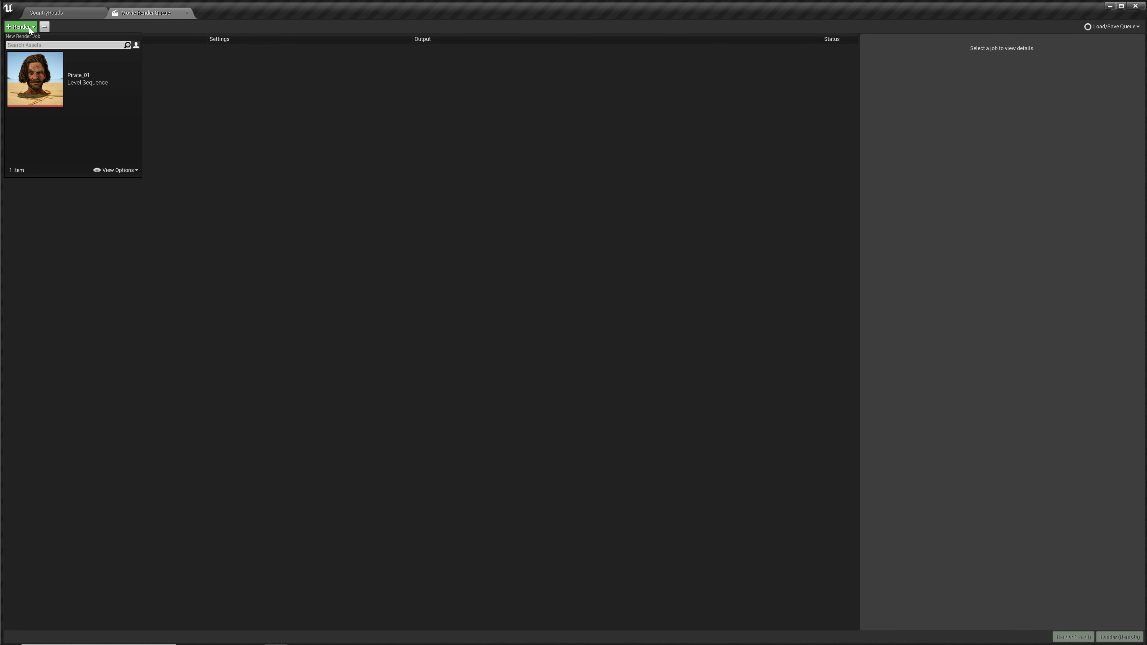
{"action": "left_click", "coordinate": [41, 78]}
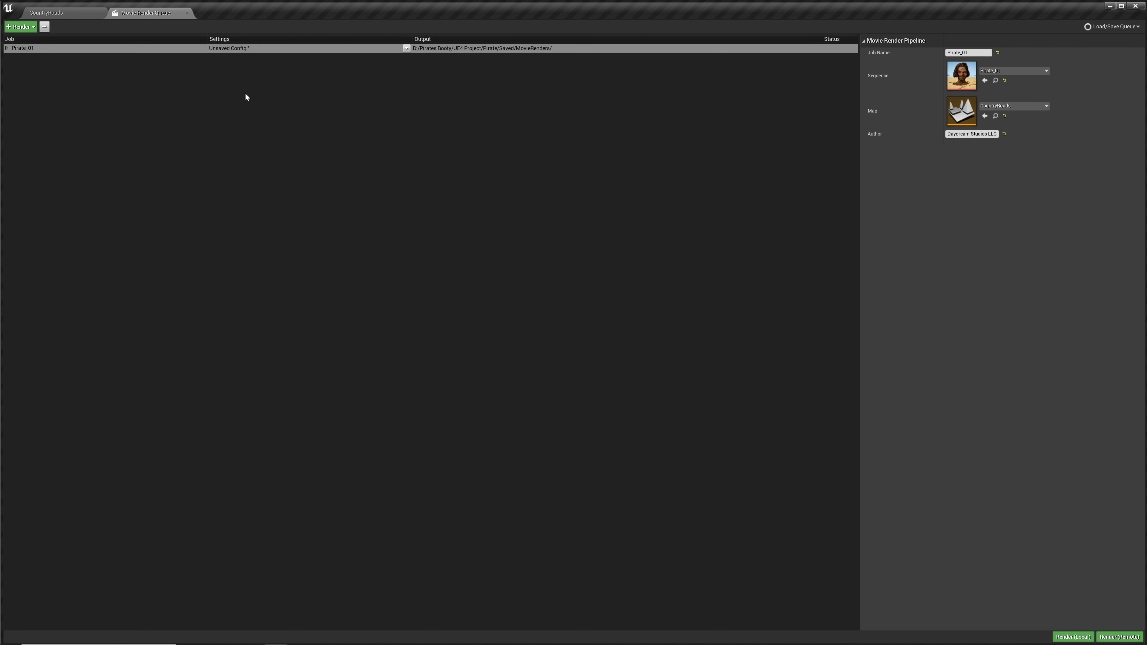
In the Pirate_01 job's settings, disable the .jpg Sequence output and add a .png Sequence [8bit] output.
{"action": "left_click", "coordinate": [235, 50]}
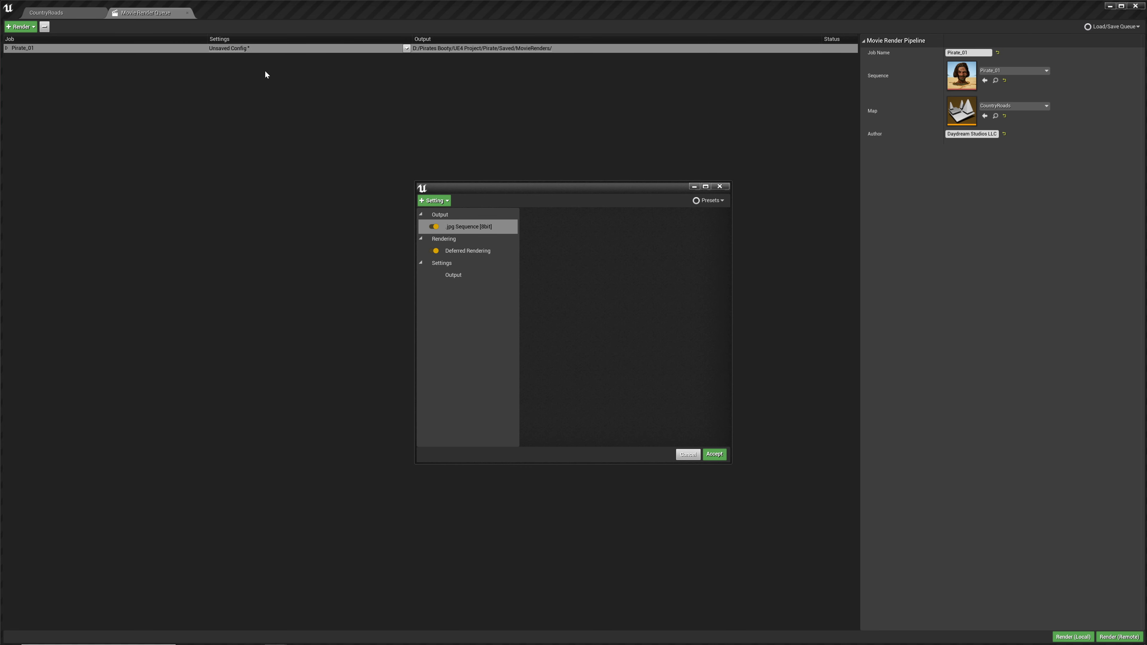
{"action": "left_click", "coordinate": [436, 229]}
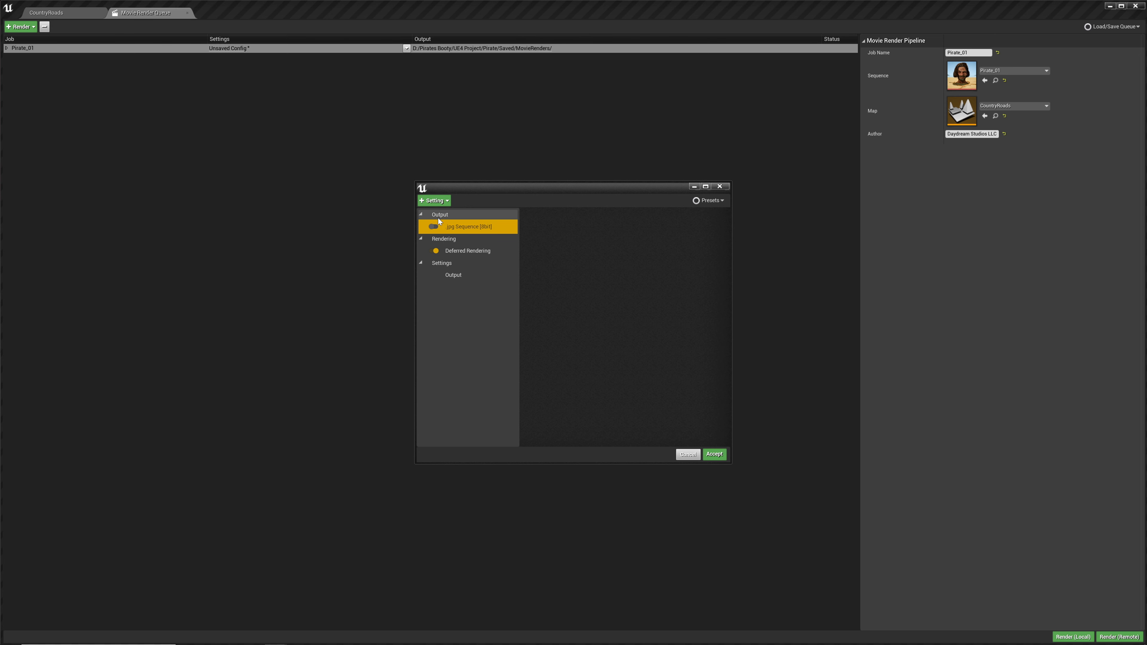
{"action": "left_click", "coordinate": [445, 202]}
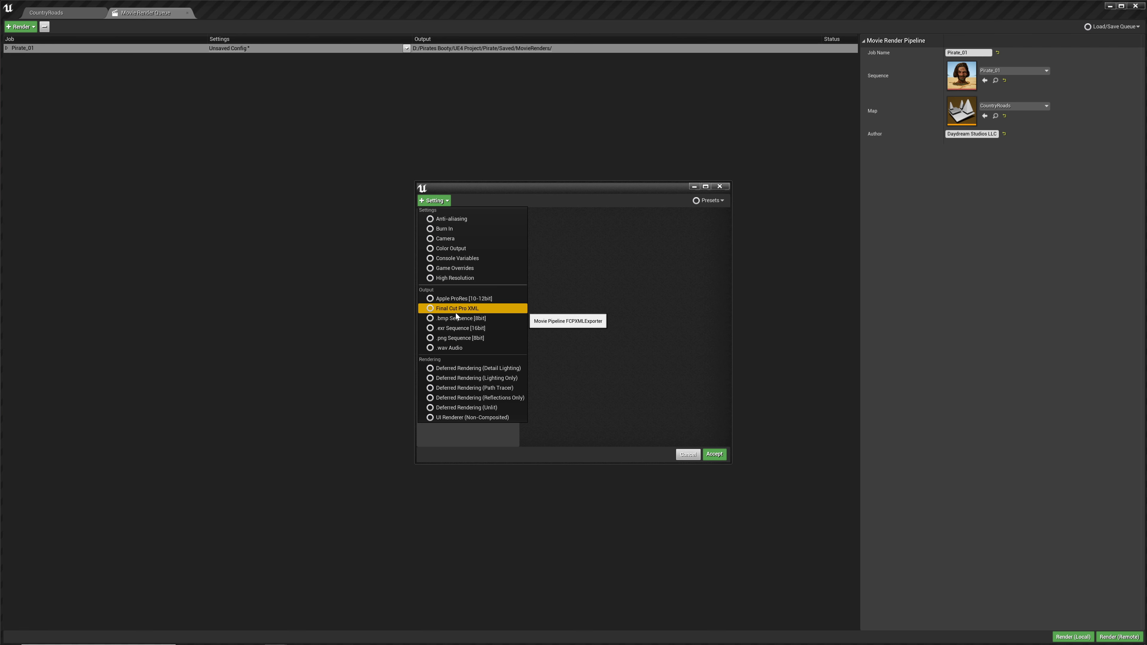
{"action": "left_click", "coordinate": [460, 339]}
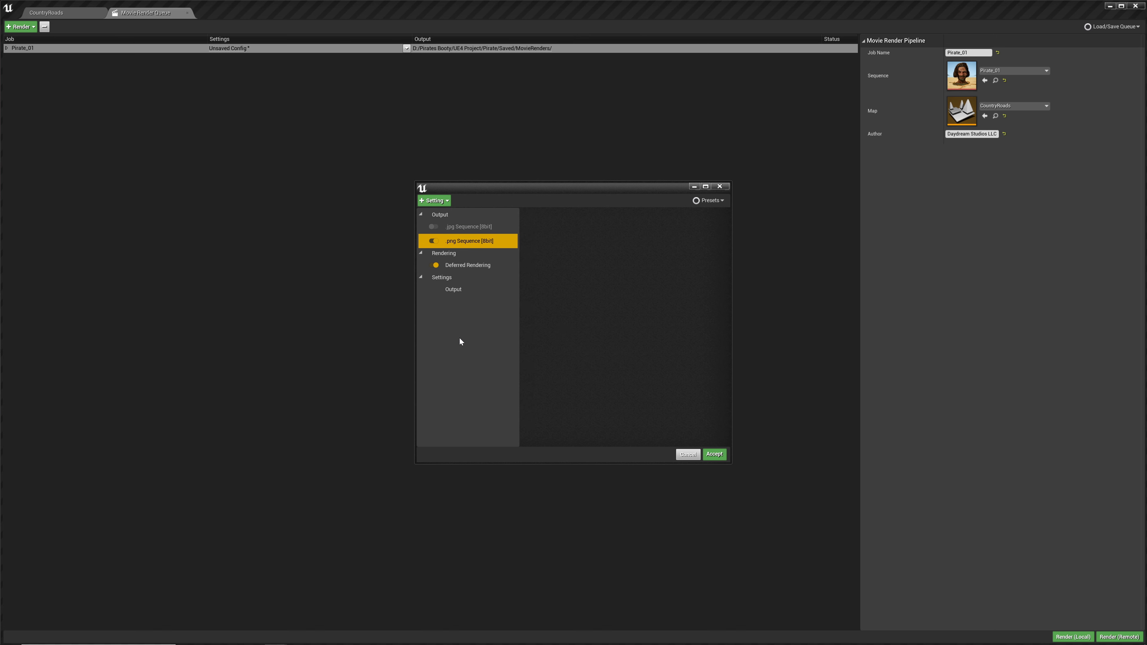
Add an Anti-aliasing setting, enable Override Anti Aliasing, and set the Spatial and Temporal Sample Counts to 5.
{"action": "left_click", "coordinate": [433, 200]}
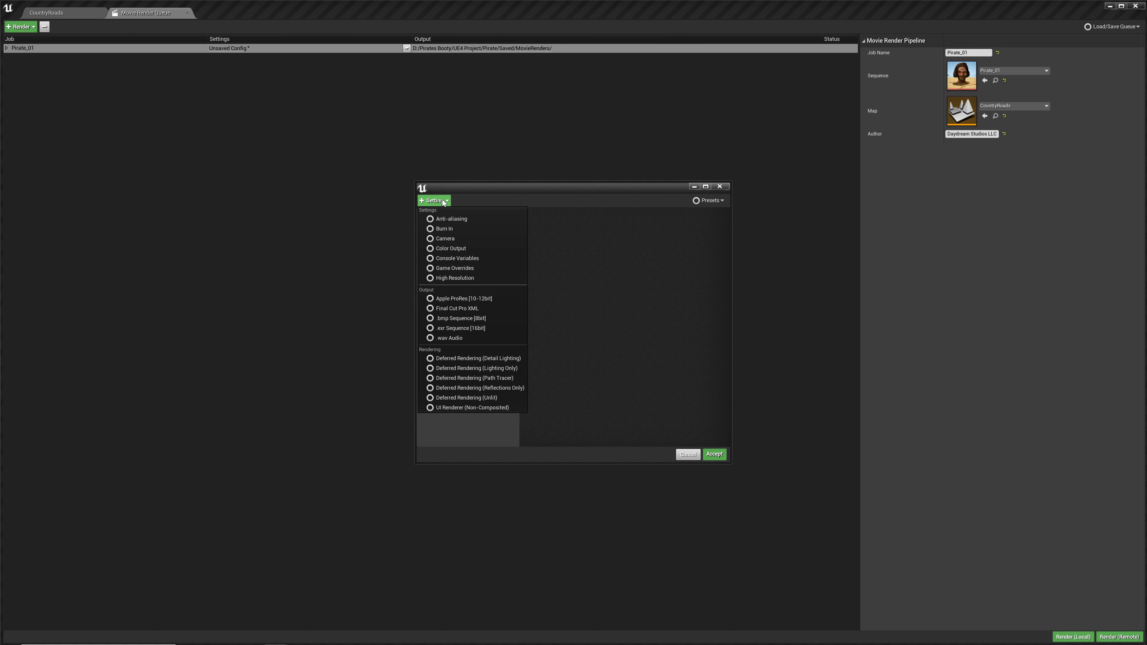
{"action": "left_click", "coordinate": [446, 219]}
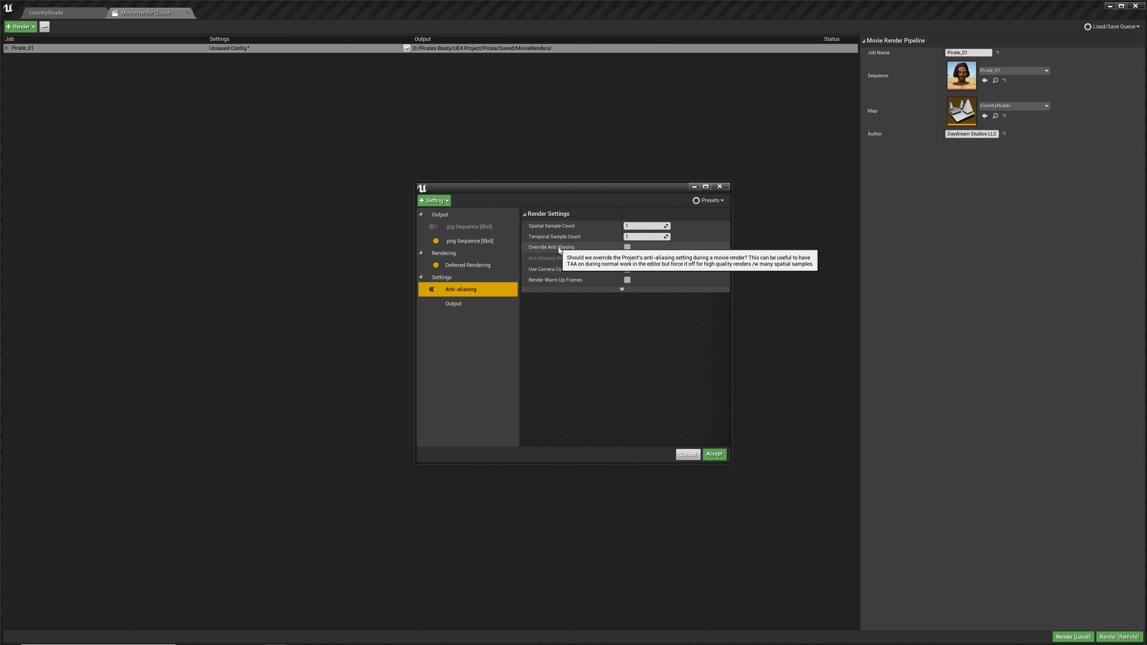
{"action": "left_click", "coordinate": [628, 247]}
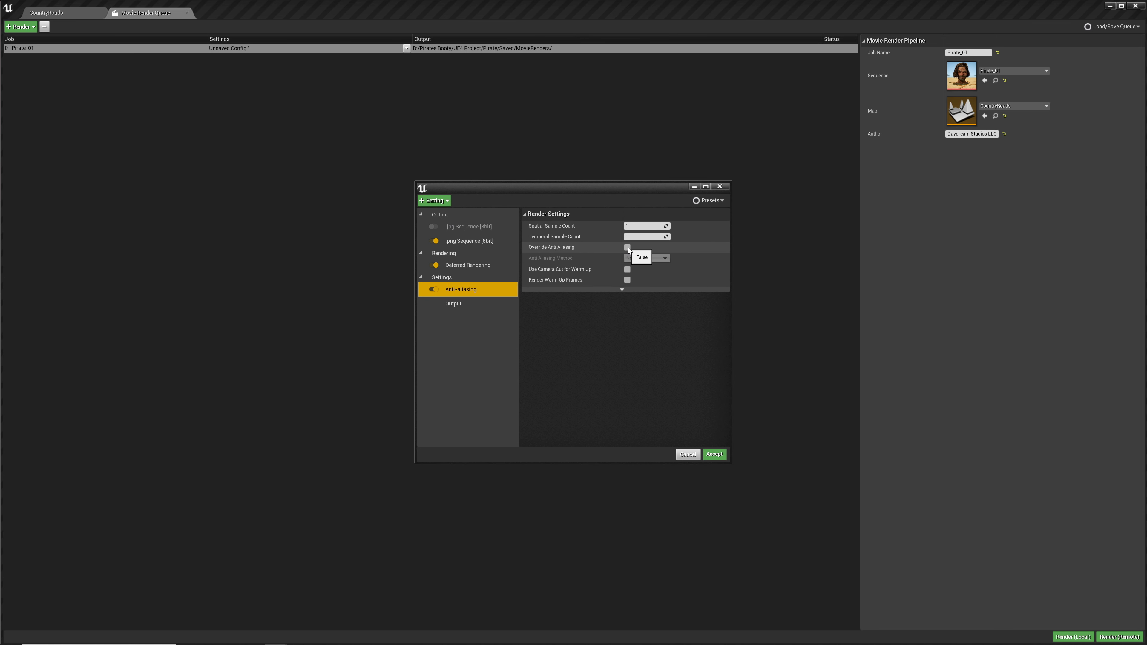
{"action": "left_click", "coordinate": [641, 226]}
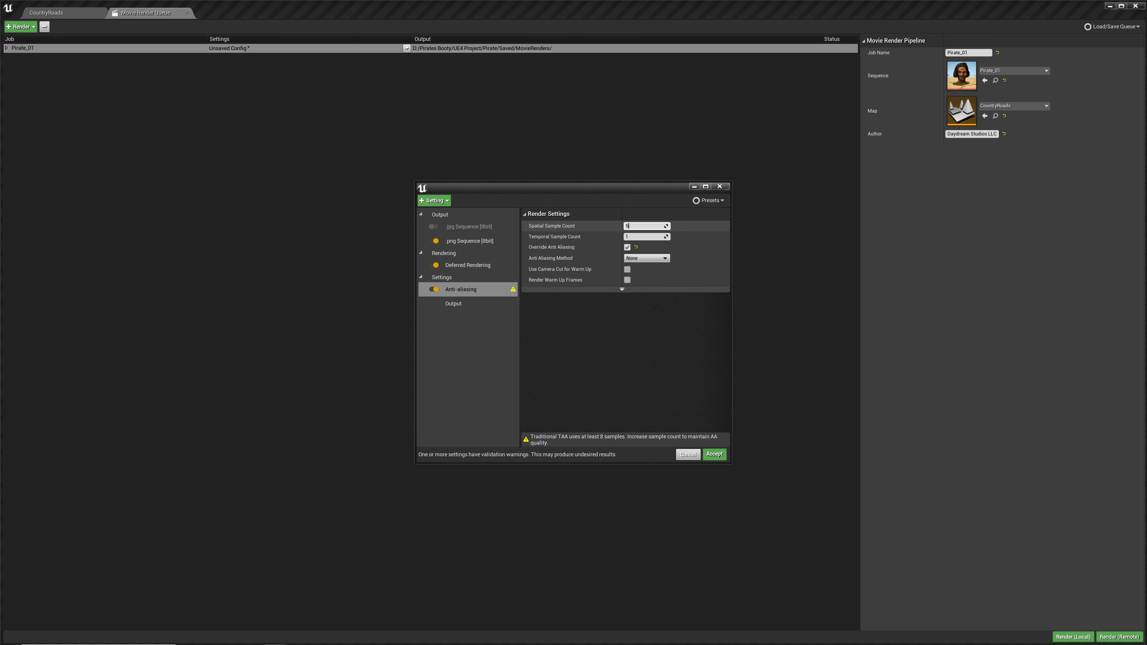
{"action": "key", "text": "Return"}
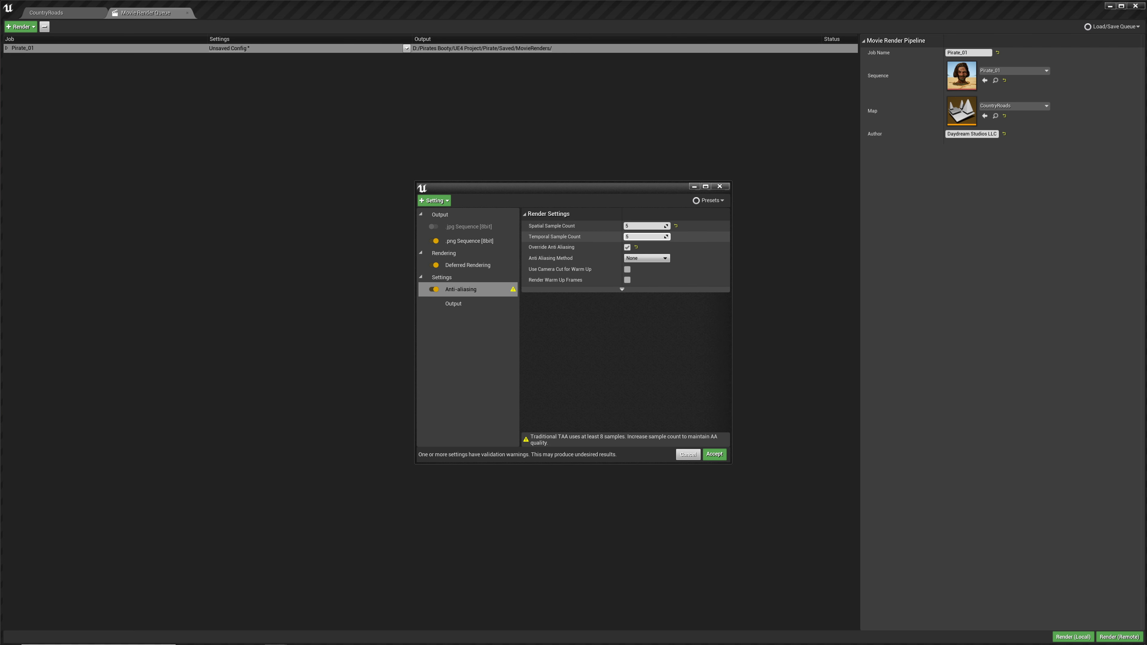
{"action": "type", "text": "5"}
{"action": "key", "text": "Return"}
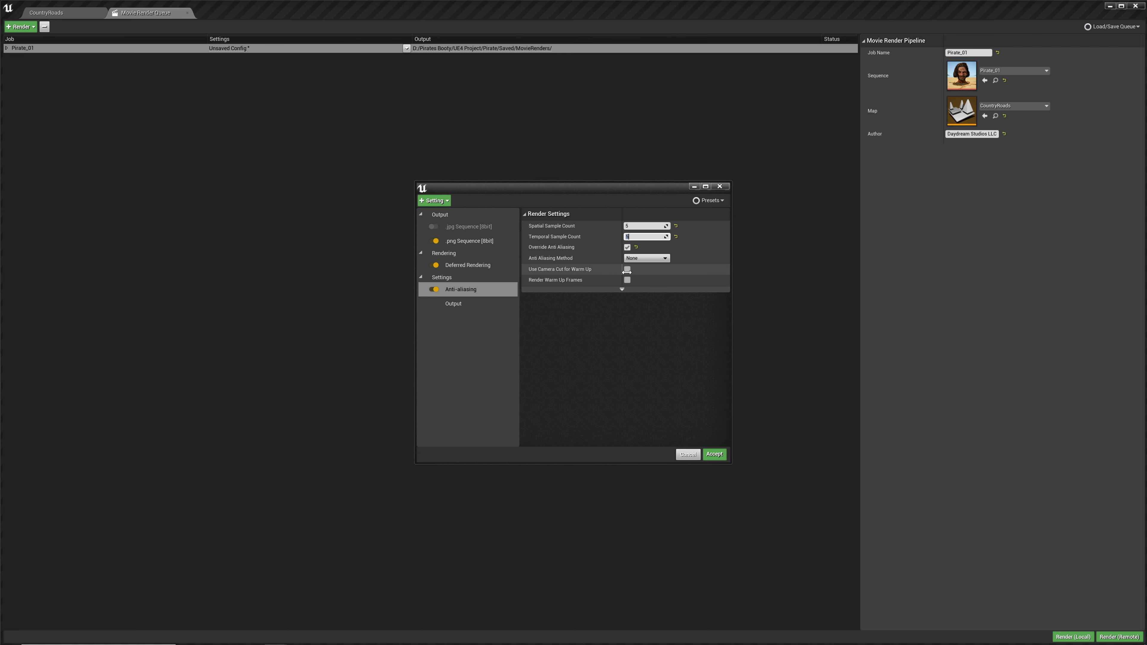
Set the render job's Output Resolution to 4096 by 2160.
{"action": "left_click", "coordinate": [468, 307]}
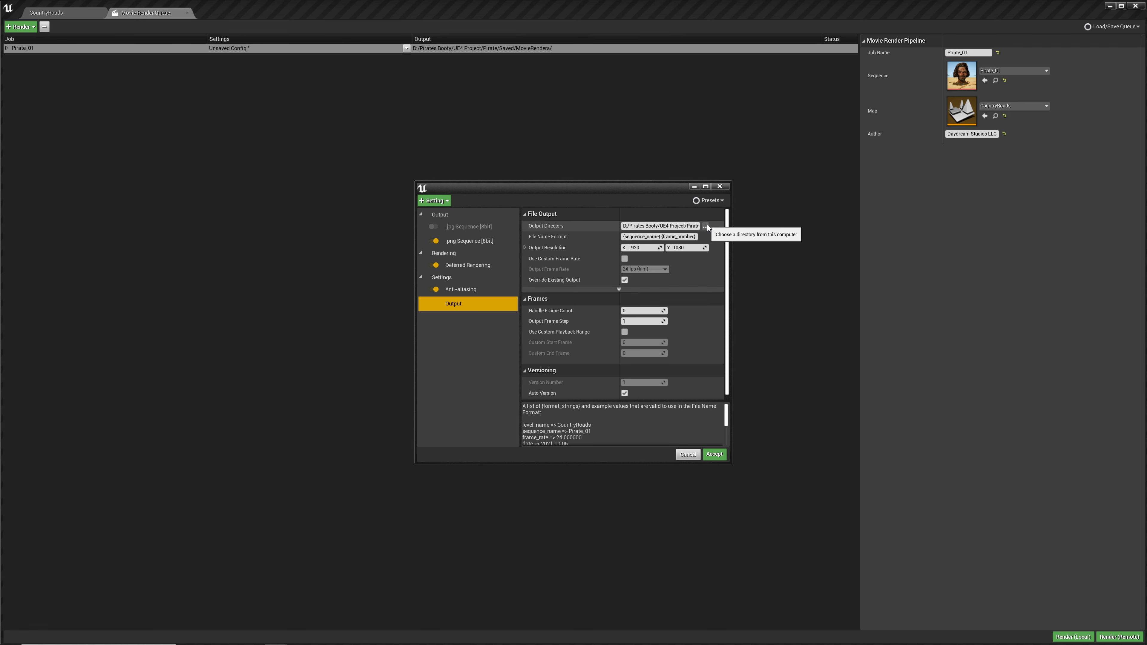
{"action": "left_click", "coordinate": [643, 248]}
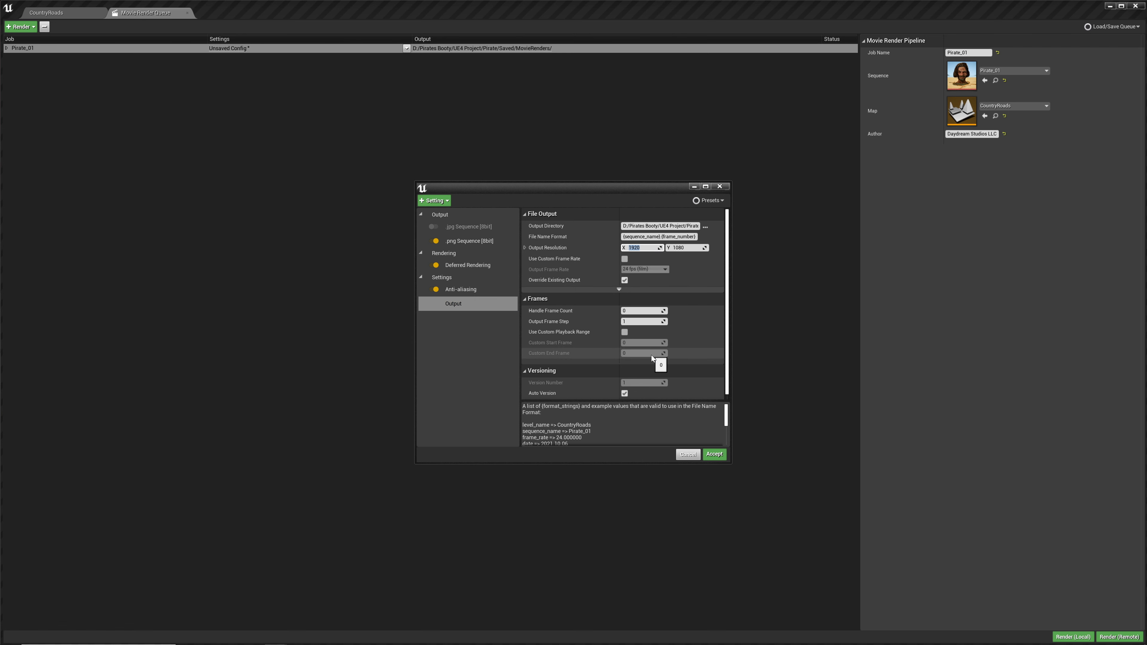
{"action": "type", "text": "4096"}
{"action": "key", "text": "Tab"}
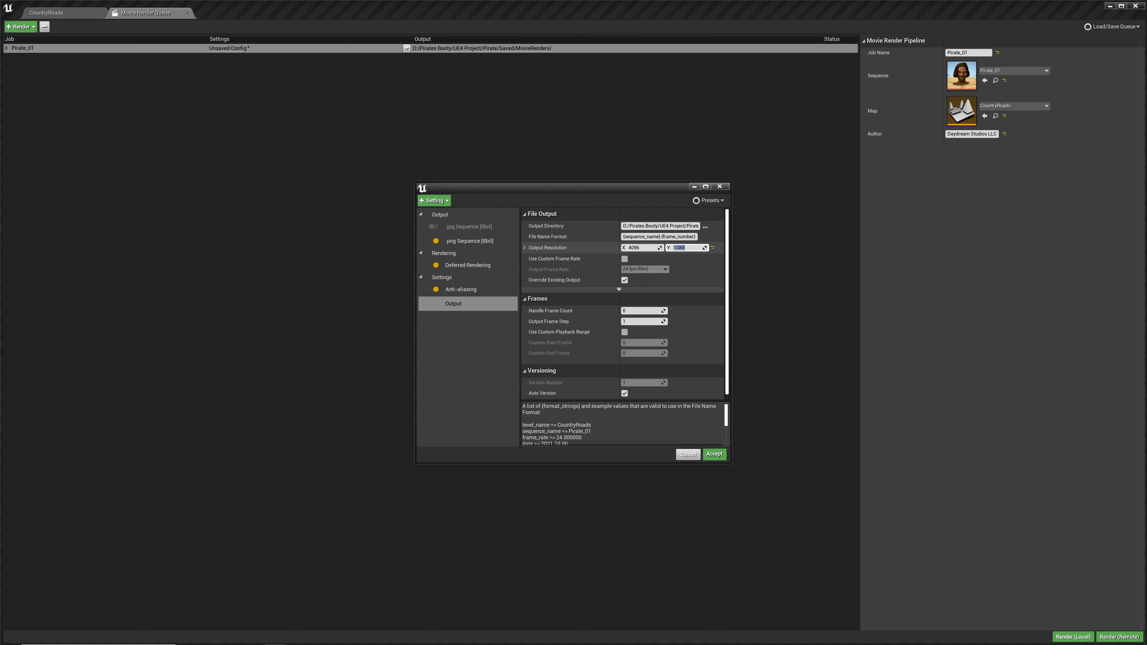
{"action": "type", "text": "2160"}
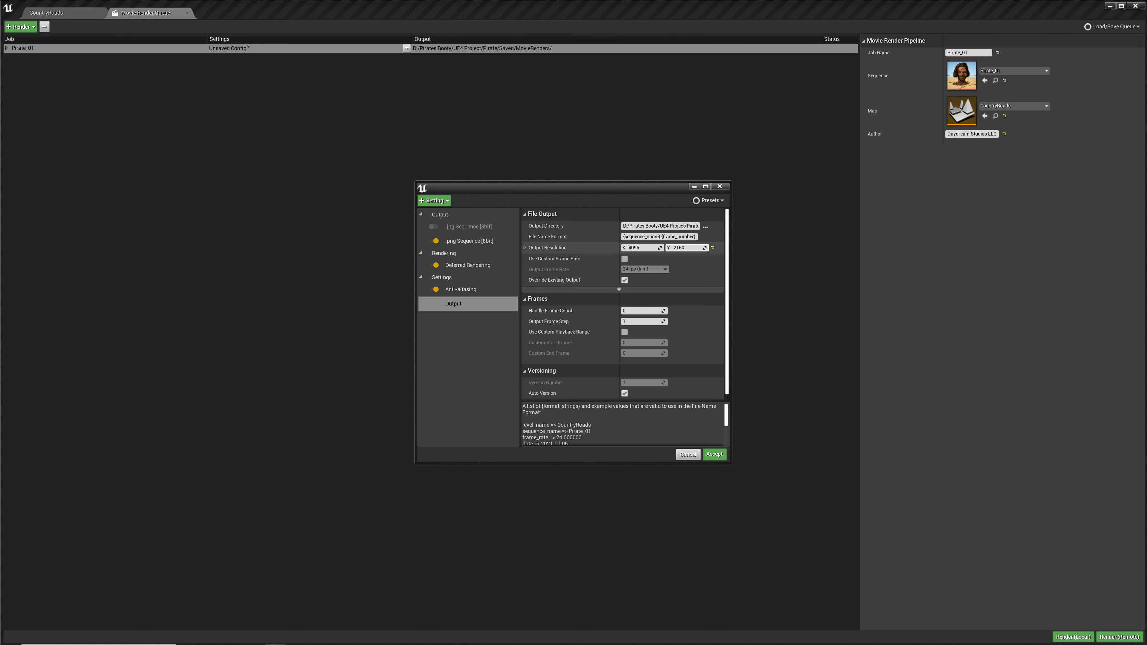